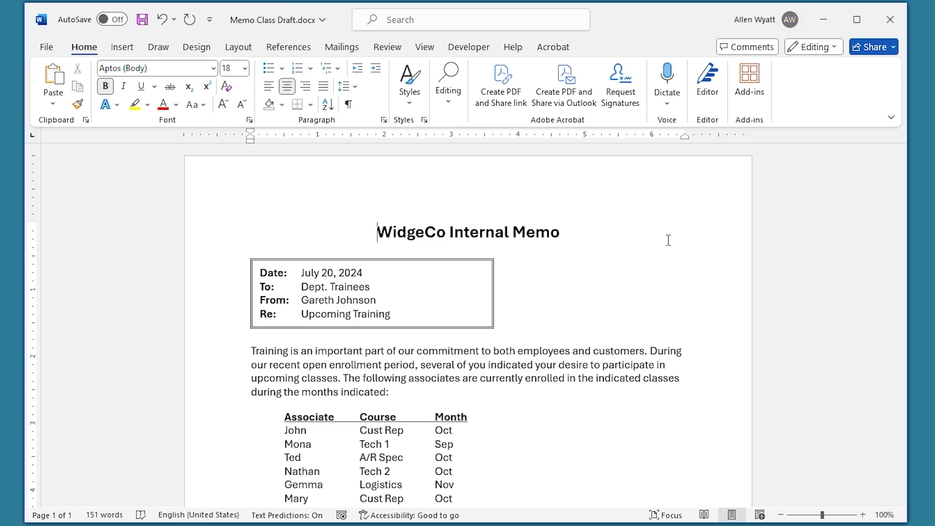
- Add the built-in DRAFT 1 watermark to the memo and review it on the page
{"action": "left_click", "coordinate": [210, 47]}
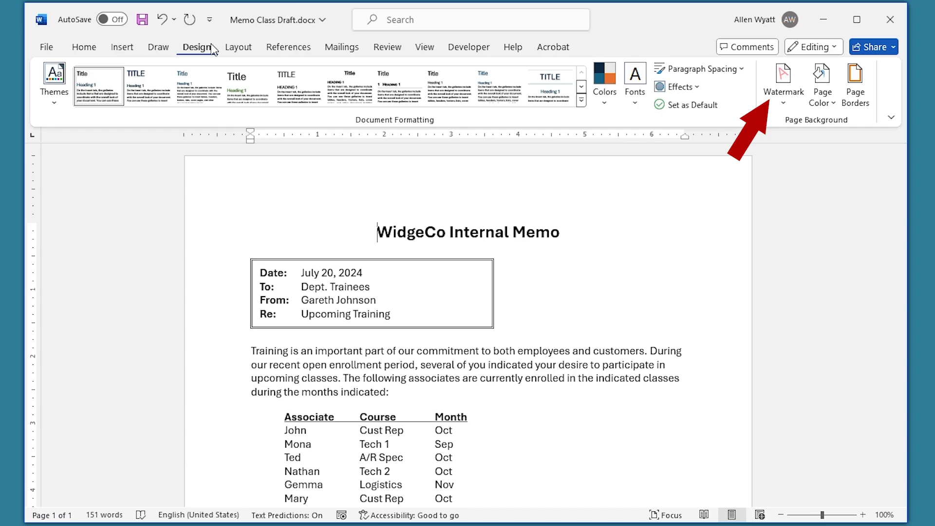
{"action": "left_click", "coordinate": [783, 98]}
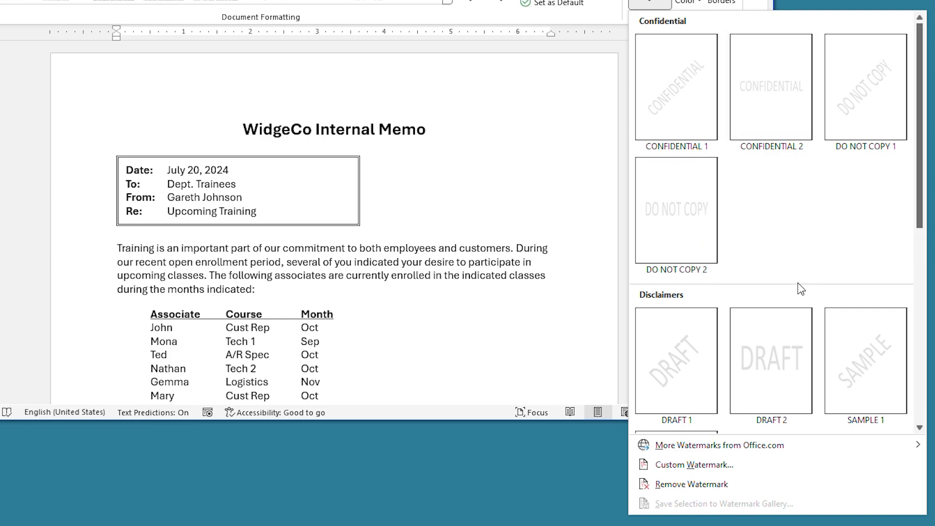
{"action": "scroll", "coordinate": [797, 285], "scroll_direction": "down", "scroll_amount": 5}
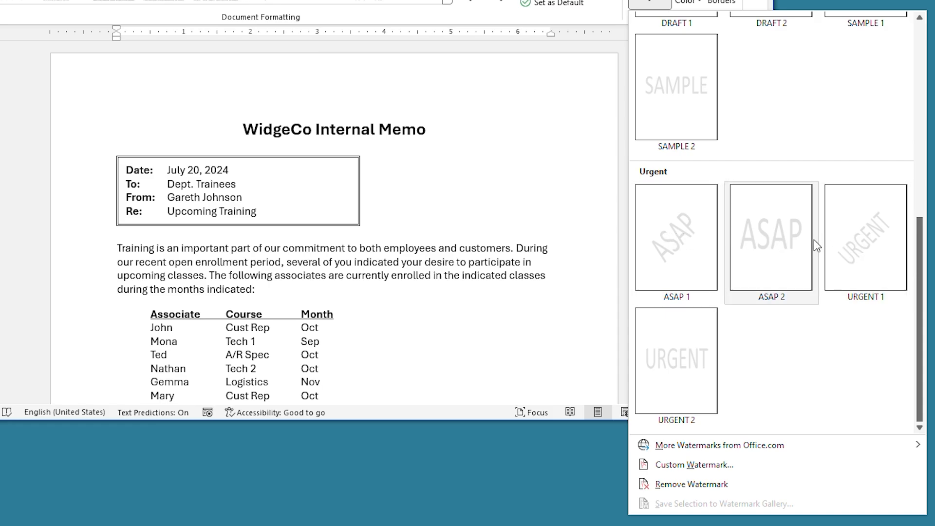
{"action": "scroll", "coordinate": [701, 149], "scroll_direction": "up", "scroll_amount": 5}
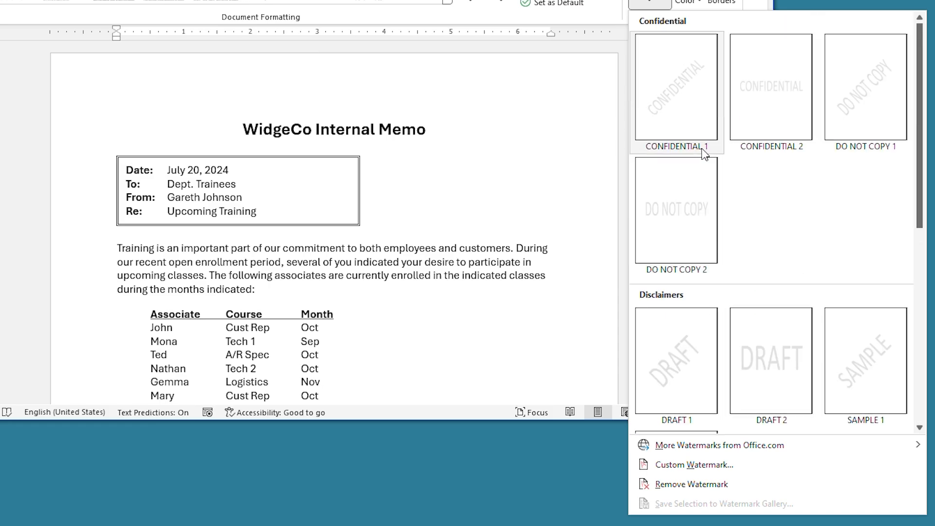
{"action": "left_click", "coordinate": [683, 360]}
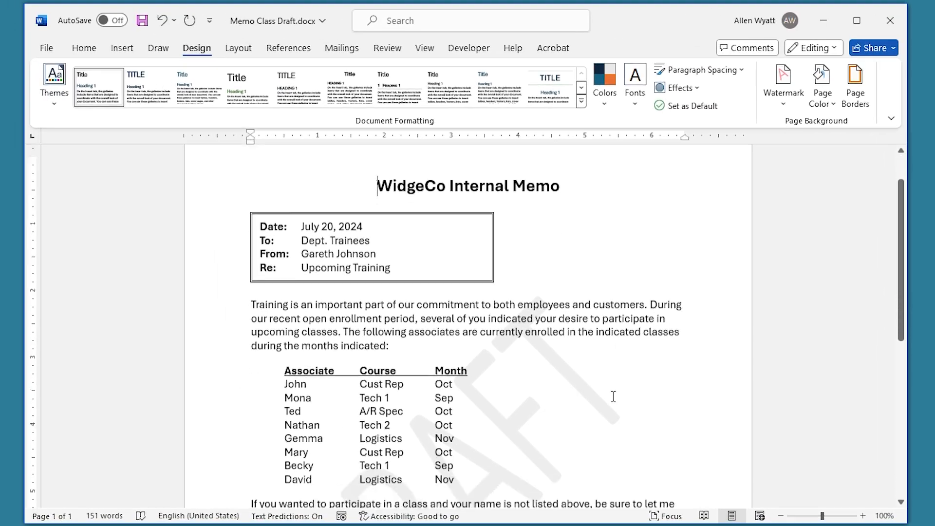
{"action": "scroll", "coordinate": [613, 396], "scroll_direction": "down", "scroll_amount": 5}
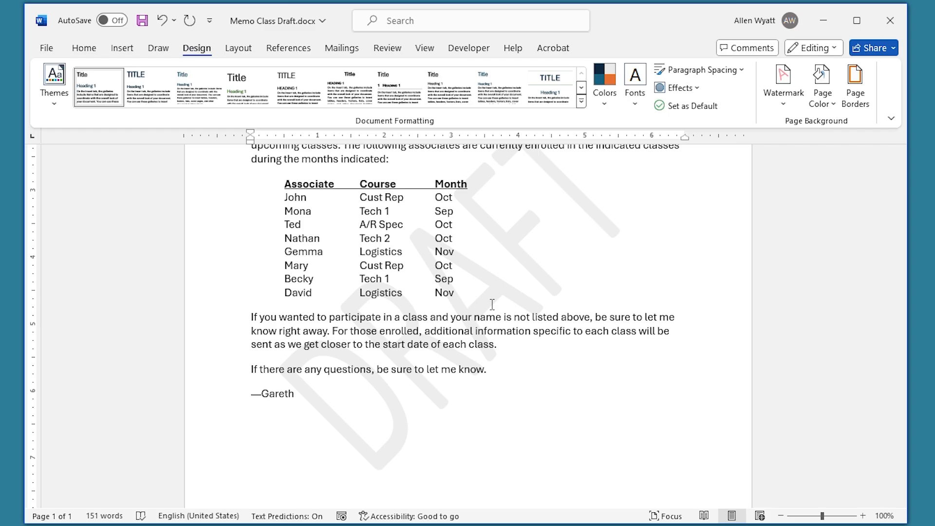
{"action": "key", "text": "ctrl+Home"}
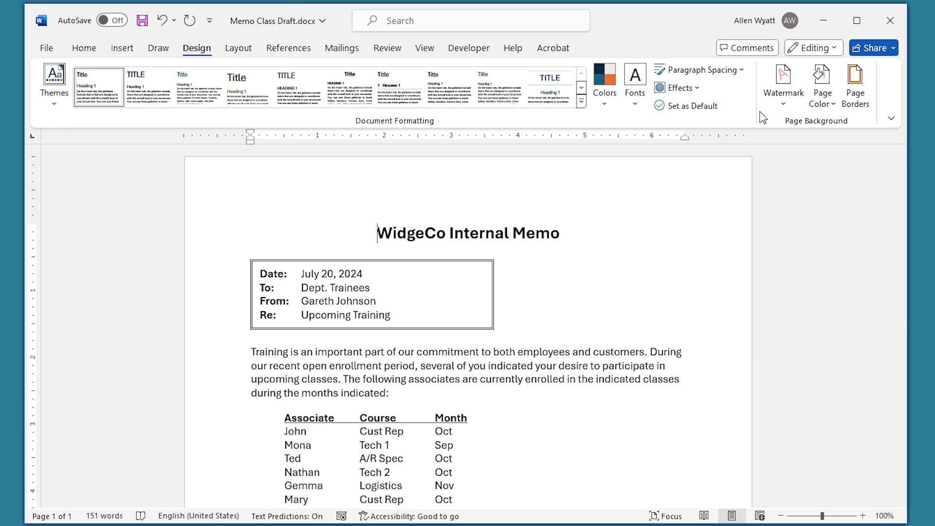
- Apply a custom text watermark reading "WidgeCo" to the memo and review it down the page
{"action": "left_click", "coordinate": [790, 101]}
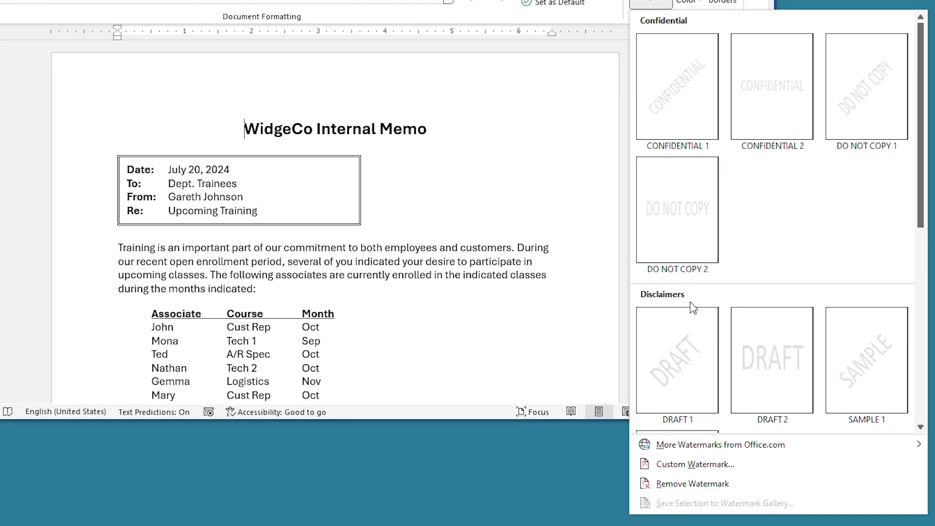
{"action": "left_click", "coordinate": [695, 465]}
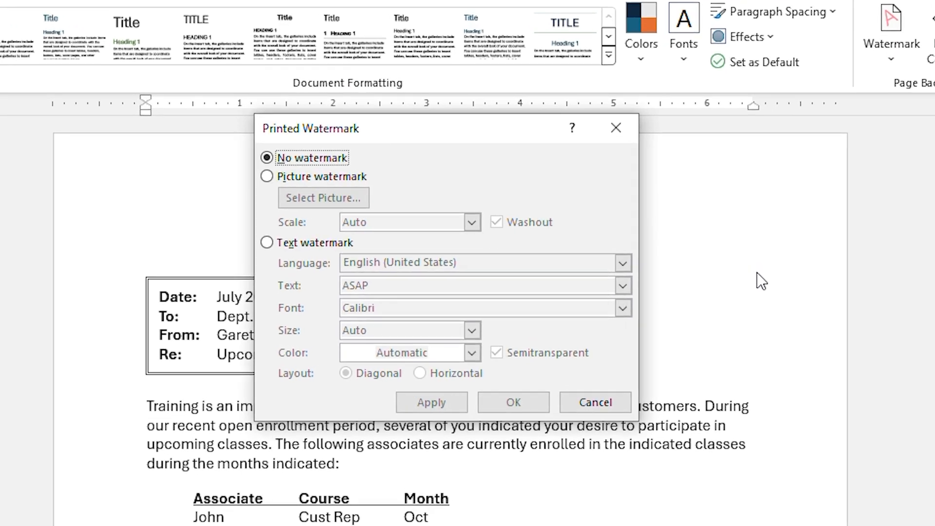
{"action": "left_click", "coordinate": [266, 243]}
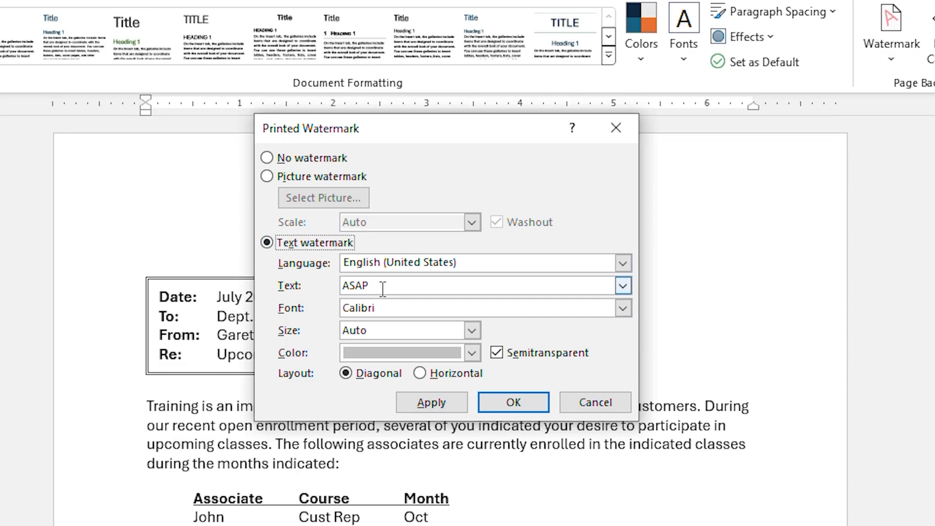
{"action": "left_click_drag", "start_coordinate": [383, 289], "coordinate": [323, 287]}
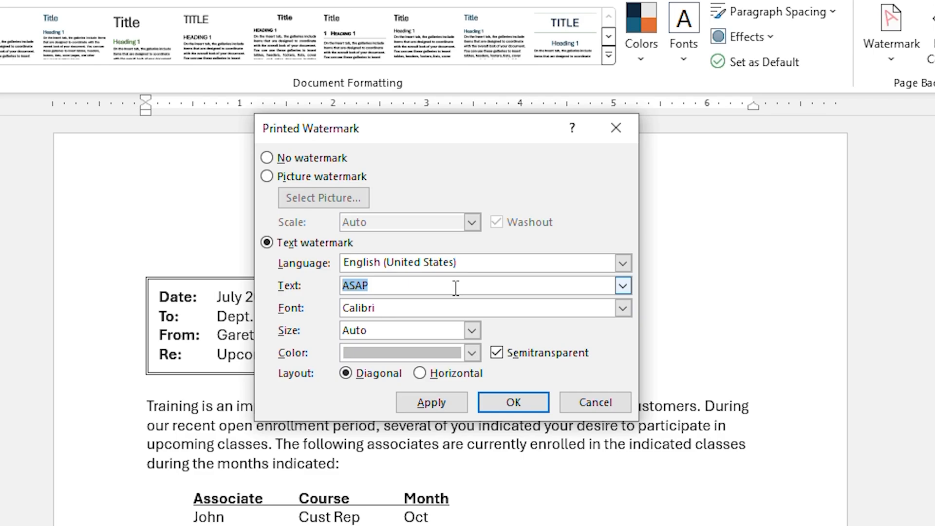
{"action": "type", "text": "Wig"}
{"action": "type", "text": "d"}
{"action": "key", "text": "BackSpace"}
{"action": "key", "text": "BackSpace"}
{"action": "type", "text": "dgeCo"}
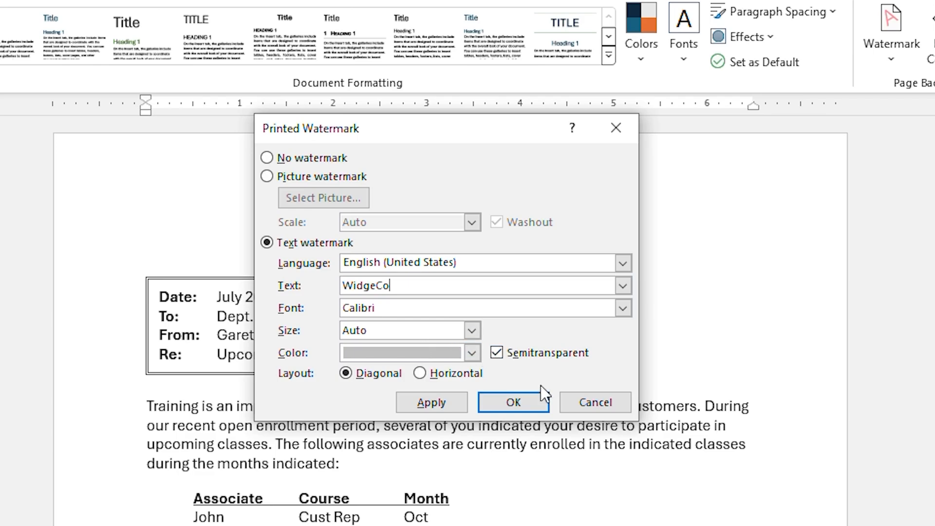
{"action": "left_click", "coordinate": [525, 398]}
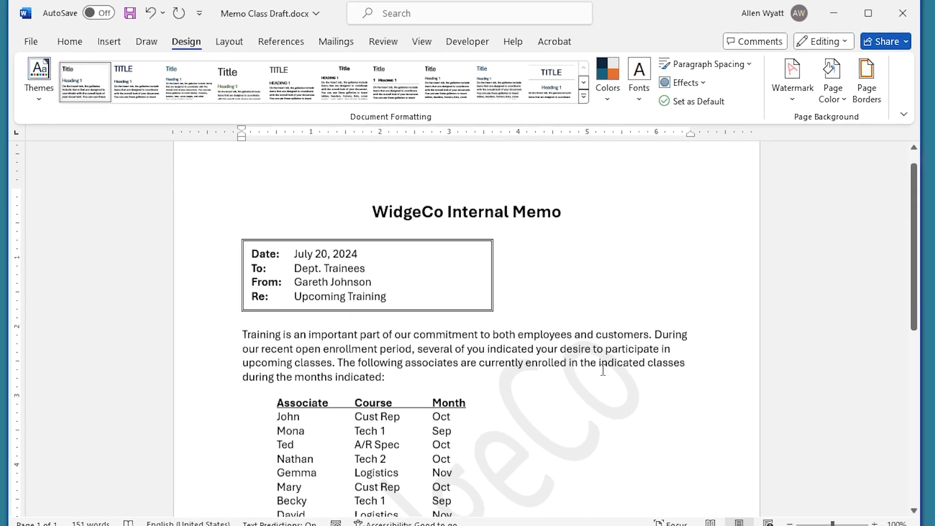
{"action": "scroll", "coordinate": [620, 395], "scroll_direction": "down", "scroll_amount": 3}
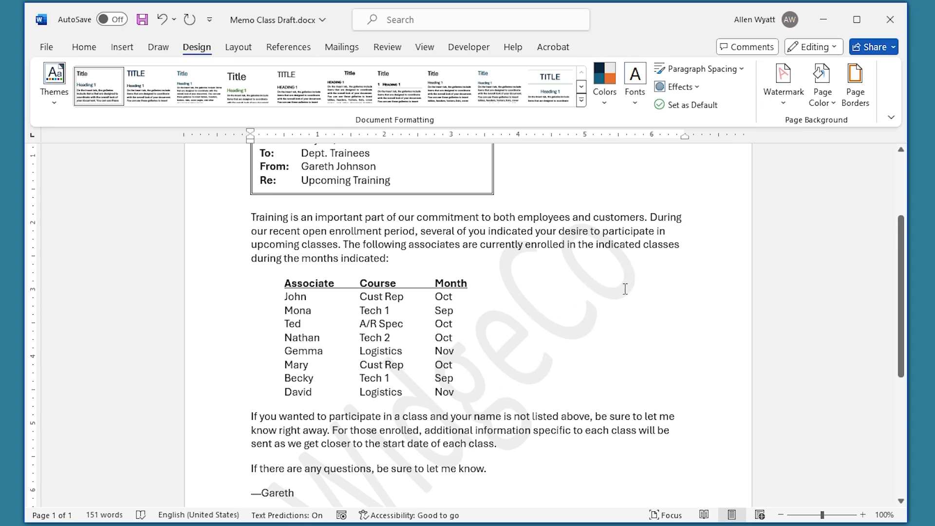
{"action": "scroll", "coordinate": [569, 355], "scroll_direction": "down", "scroll_amount": 2}
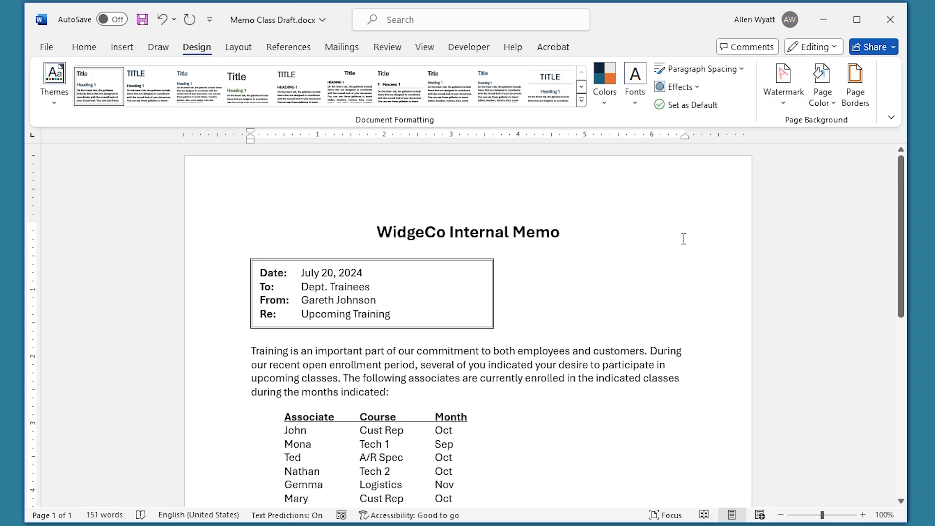
- Set up a custom picture watermark using Shield Logo.png from the Desktop folder
{"action": "left_click", "coordinate": [786, 103]}
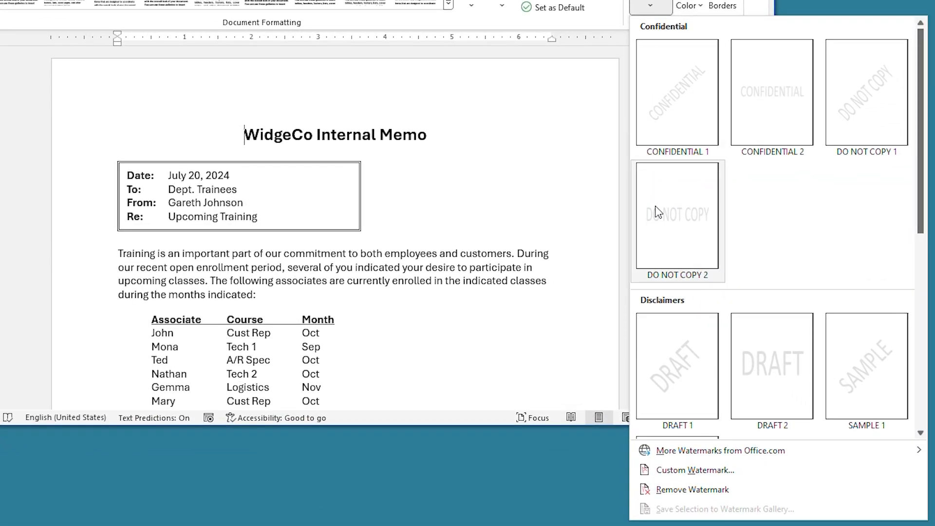
{"action": "left_click", "coordinate": [706, 470]}
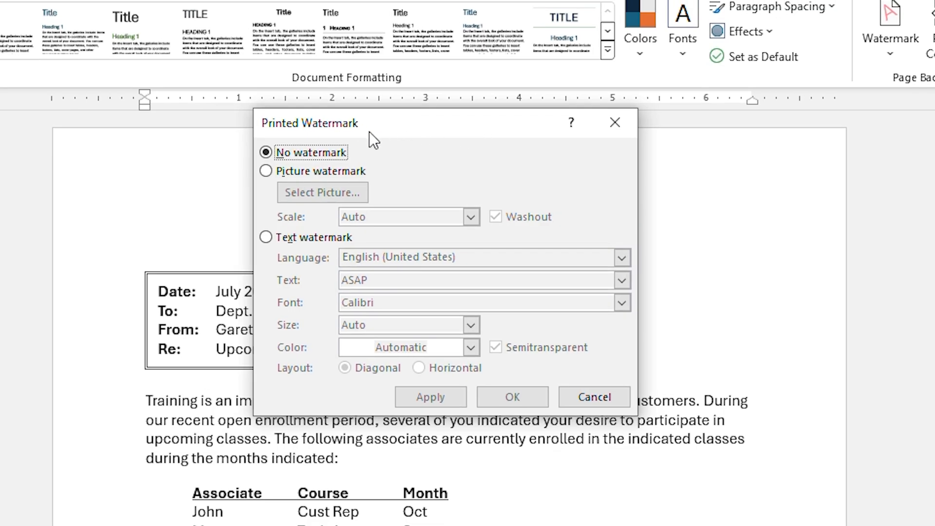
{"action": "left_click", "coordinate": [265, 172]}
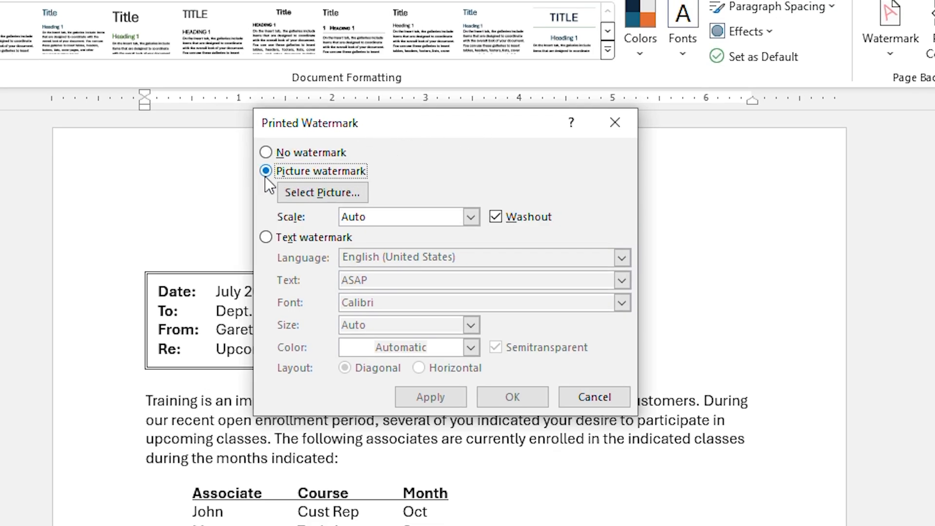
{"action": "left_click", "coordinate": [301, 195]}
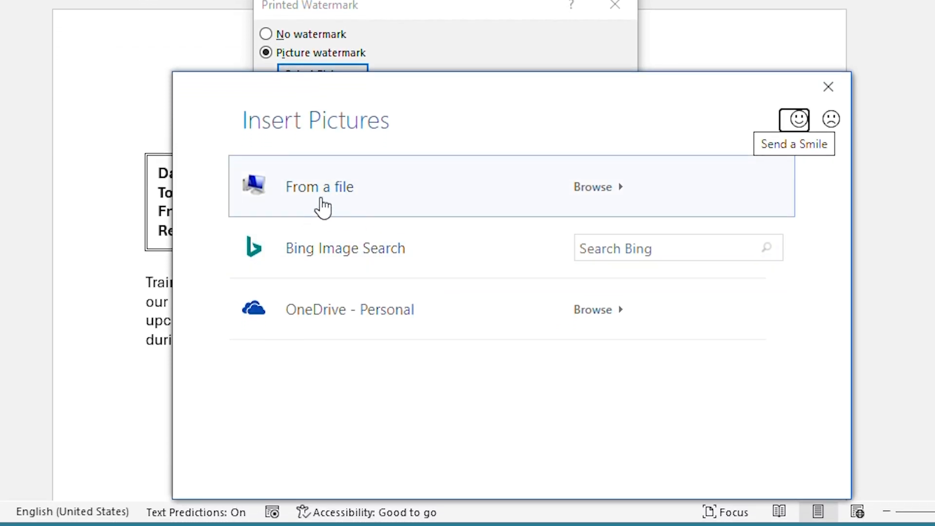
{"action": "left_click", "coordinate": [338, 209]}
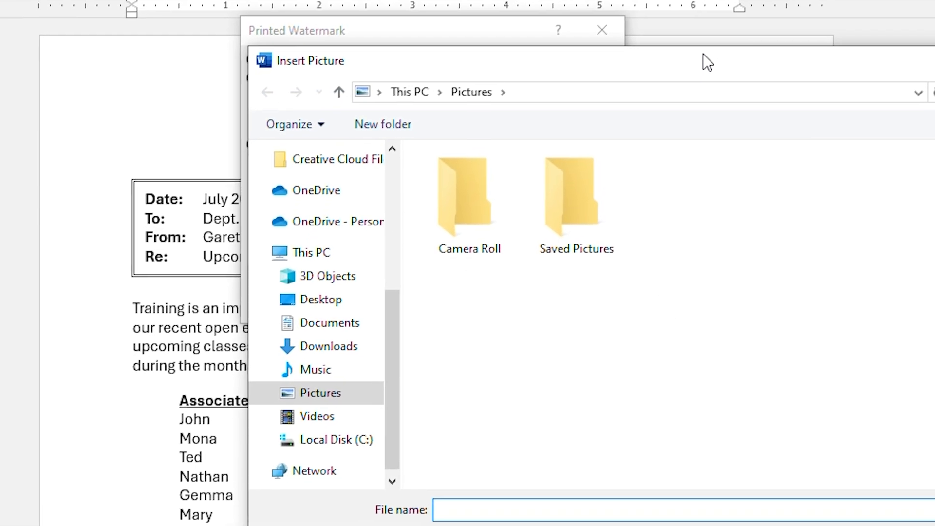
{"action": "left_click_drag", "start_coordinate": [702, 53], "coordinate": [463, 10]}
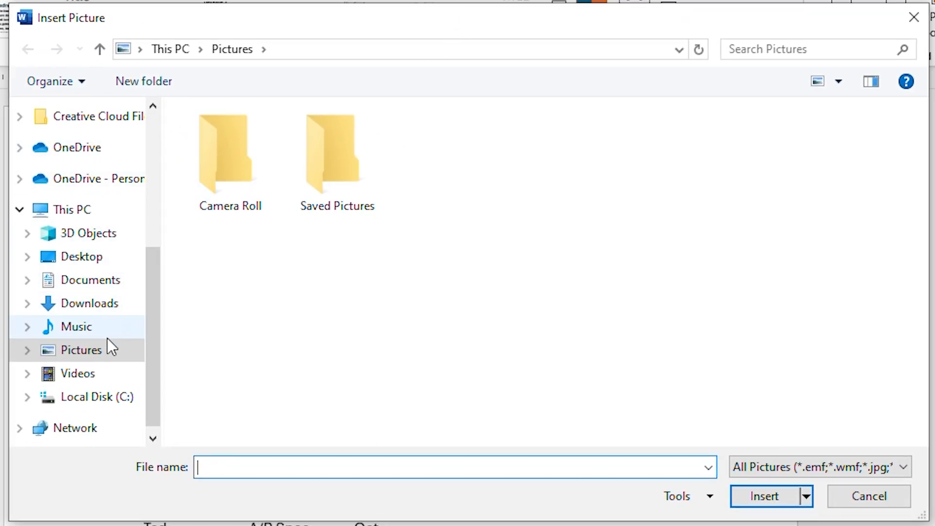
{"action": "left_click", "coordinate": [95, 265]}
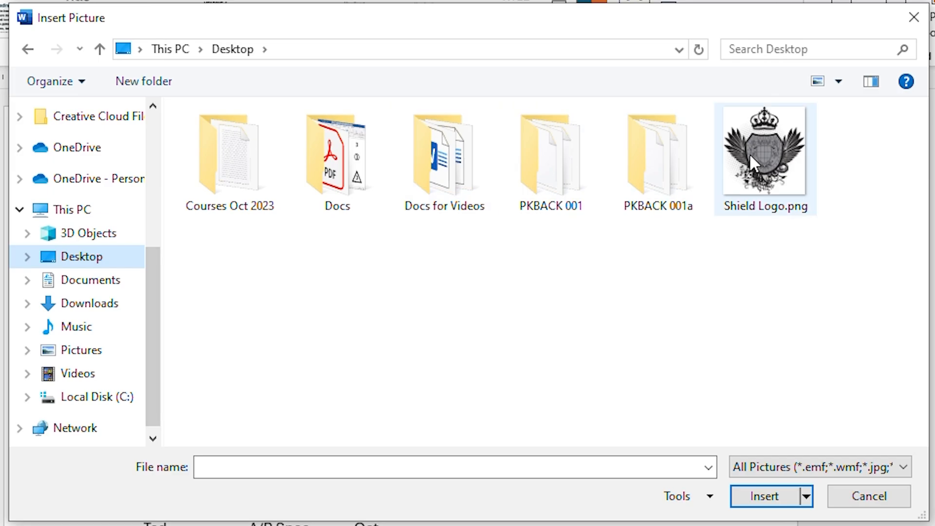
{"action": "left_click", "coordinate": [778, 158]}
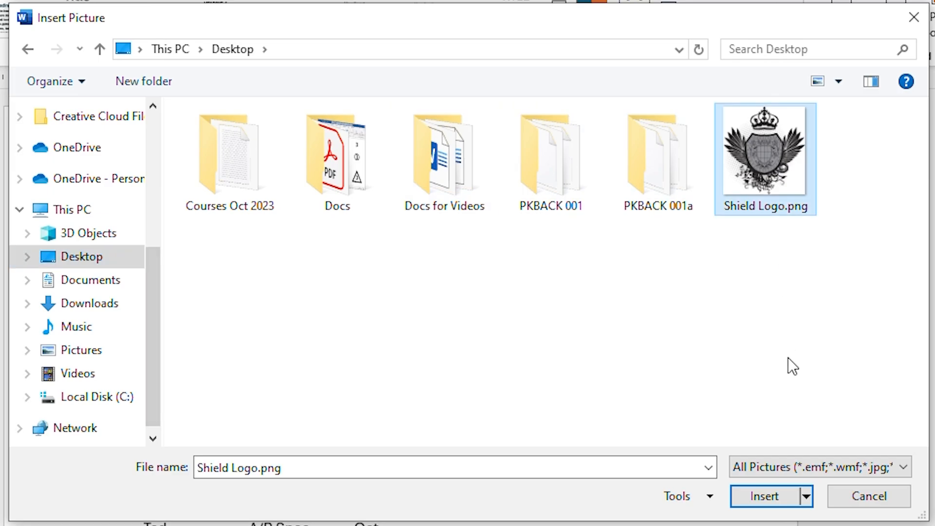
{"action": "left_click", "coordinate": [766, 496]}
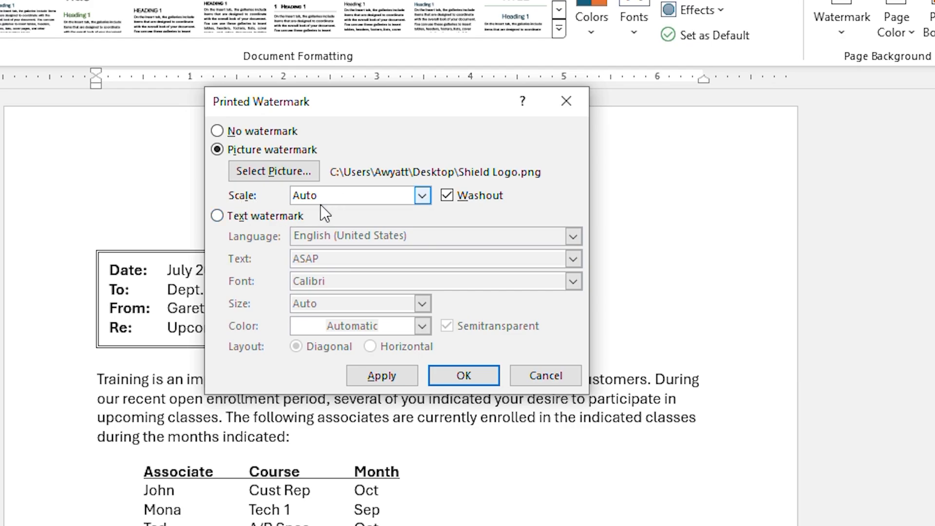
- Apply the picture watermark at Auto scale and review how the shield sits behind the memo text
{"action": "left_click", "coordinate": [423, 196]}
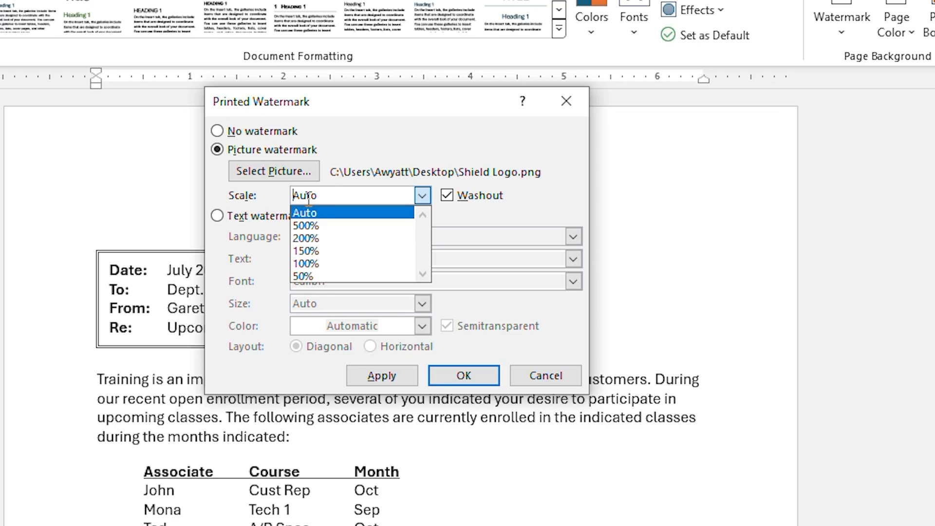
{"action": "left_click", "coordinate": [280, 193]}
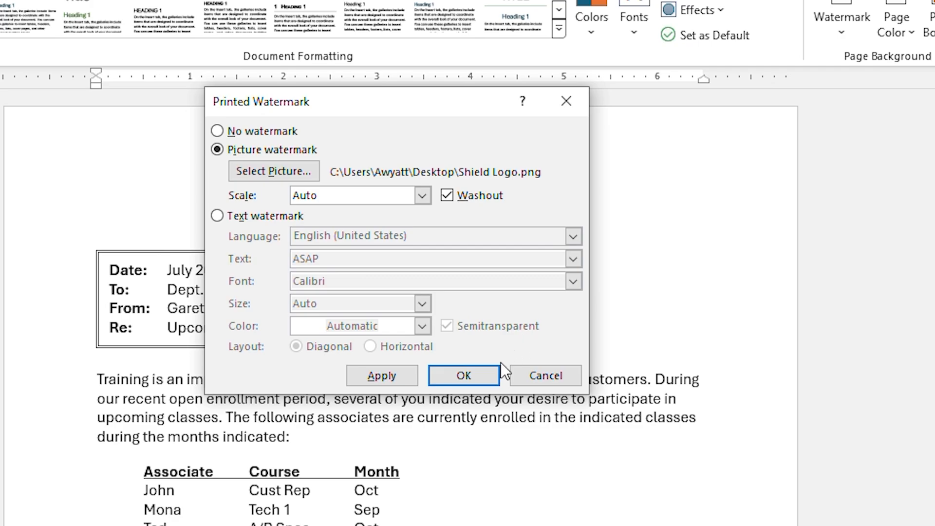
{"action": "left_click", "coordinate": [486, 373]}
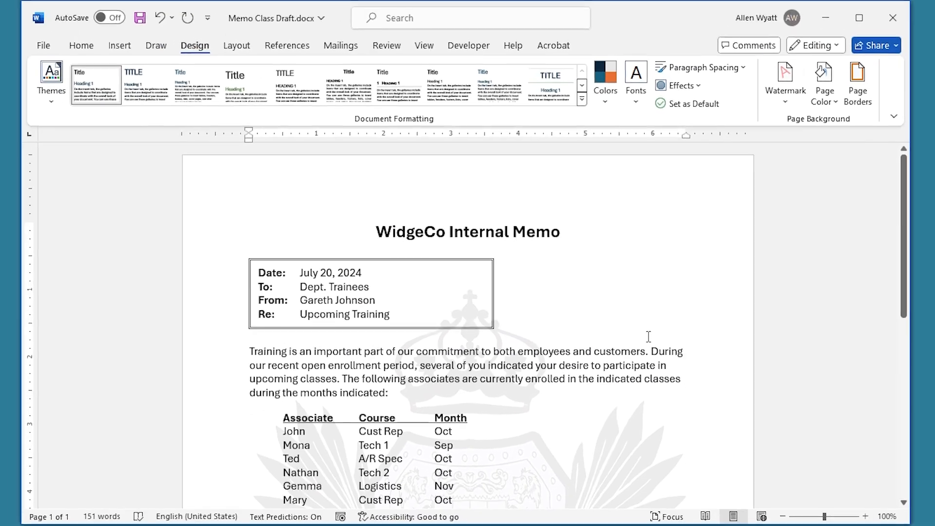
{"action": "scroll", "coordinate": [649, 336], "scroll_direction": "down", "scroll_amount": 5}
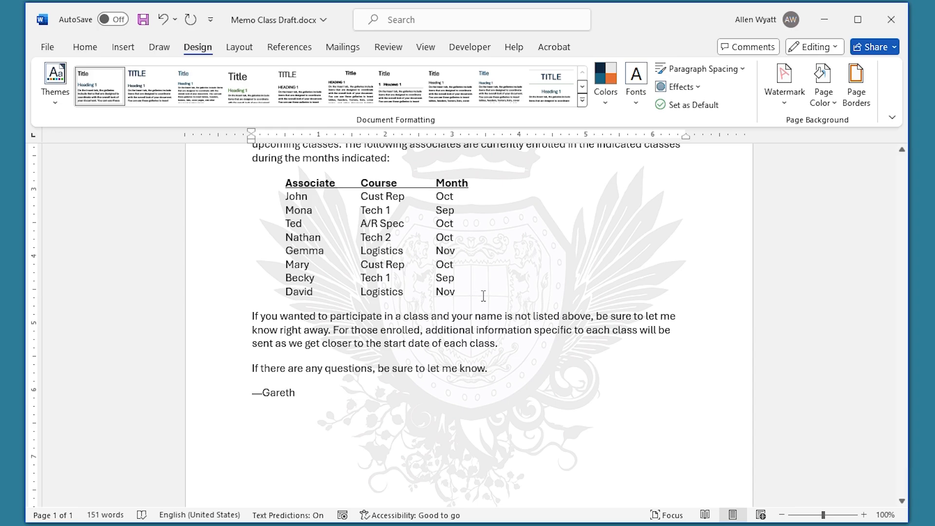
{"action": "scroll", "coordinate": [522, 285], "scroll_direction": "down", "scroll_amount": 2}
{"action": "scroll", "coordinate": [531, 291], "scroll_direction": "up", "scroll_amount": 3}
{"action": "scroll", "coordinate": [536, 293], "scroll_direction": "up", "scroll_amount": 6}
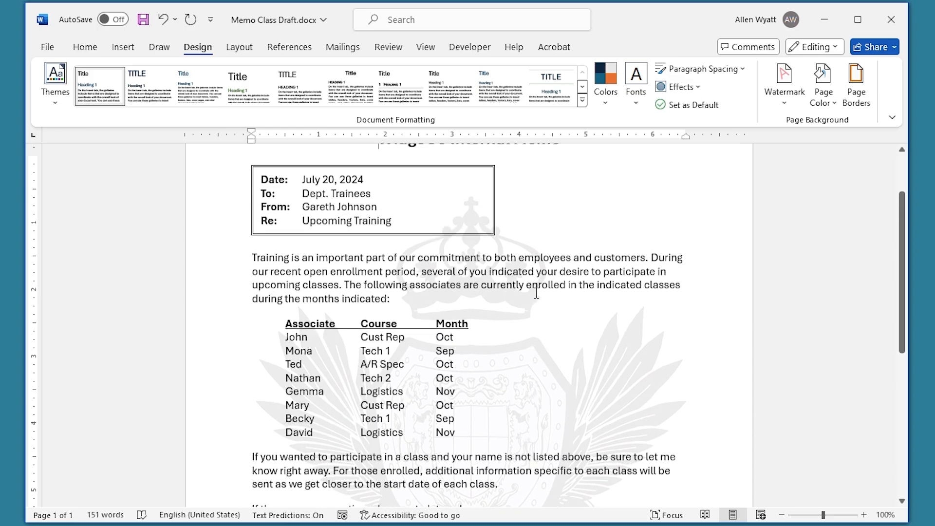
{"action": "scroll", "coordinate": [536, 291], "scroll_direction": "down", "scroll_amount": 4}
{"action": "scroll", "coordinate": [536, 291], "scroll_direction": "down", "scroll_amount": 1}
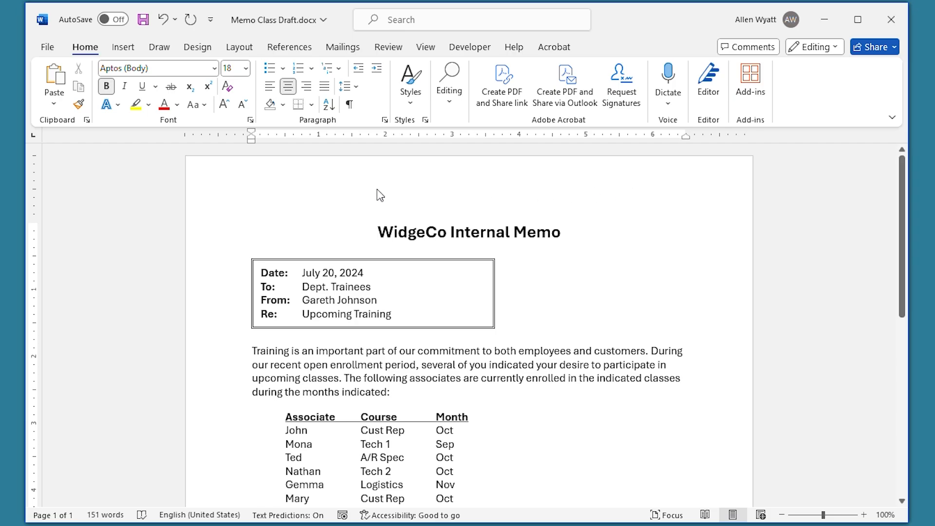
- Insert Shield Logo.png from the Desktop into the page header and approve its automatic alt text
{"action": "double_click", "coordinate": [612, 181]}
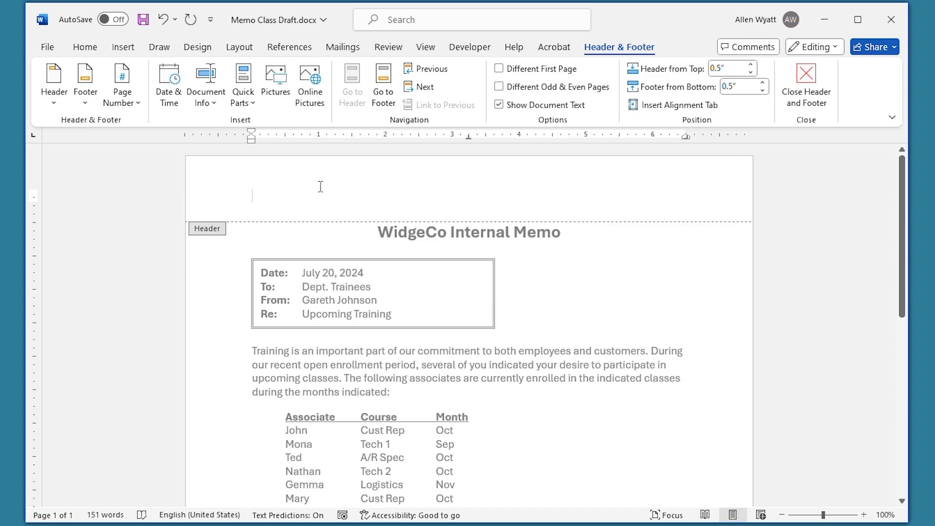
{"action": "left_click", "coordinate": [276, 81]}
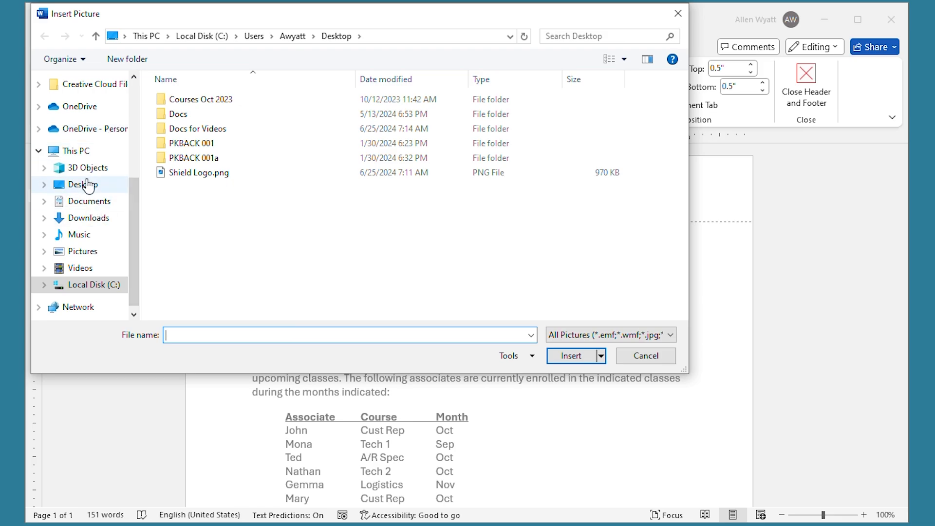
{"action": "left_click", "coordinate": [87, 185]}
{"action": "left_click", "coordinate": [582, 111]}
{"action": "double_click", "coordinate": [582, 111]}
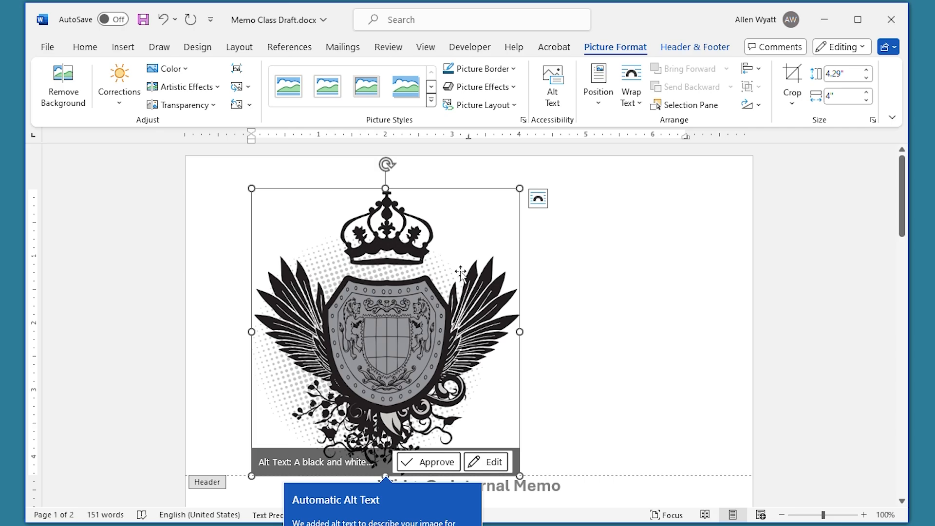
{"action": "left_click", "coordinate": [448, 462]}
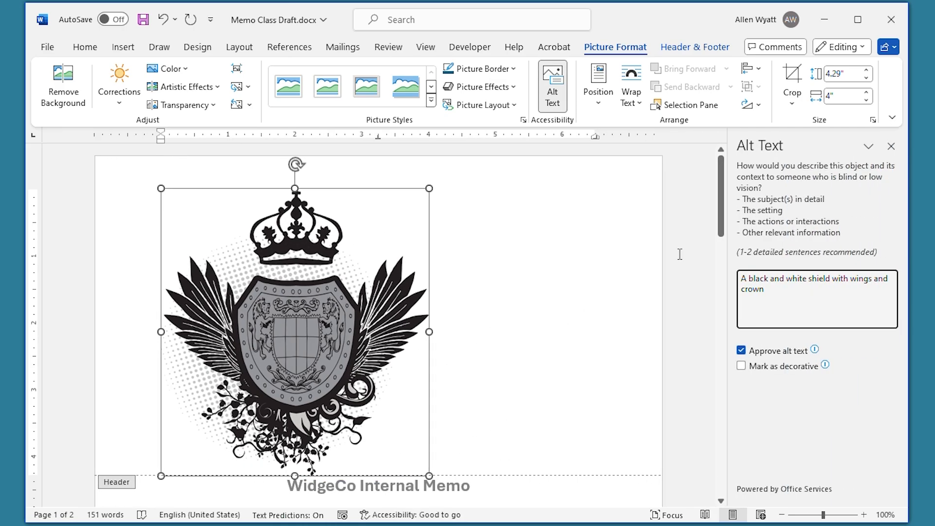
{"action": "left_click", "coordinate": [891, 146]}
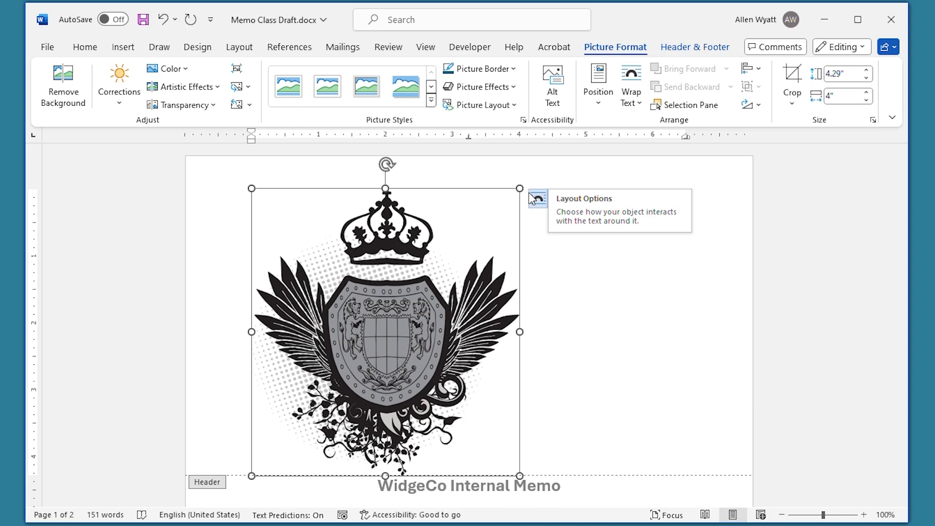
- Open the header picture's layout settings and set its text wrapping to Behind text
{"action": "right_click", "coordinate": [418, 297]}
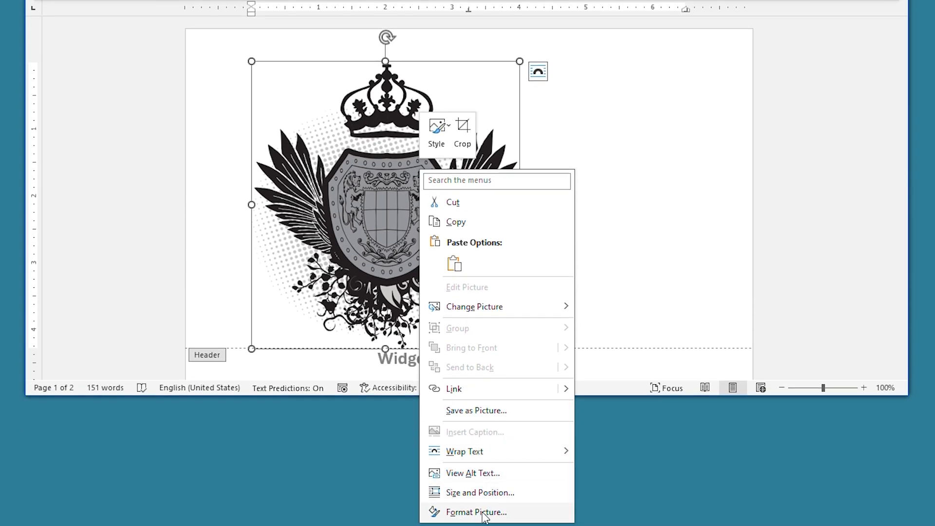
{"action": "left_click", "coordinate": [484, 511]}
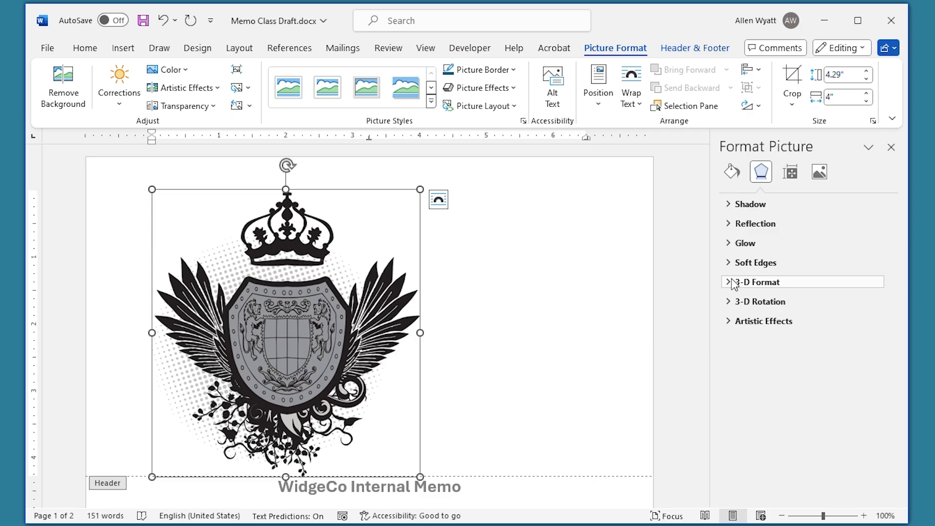
{"action": "right_click", "coordinate": [406, 269]}
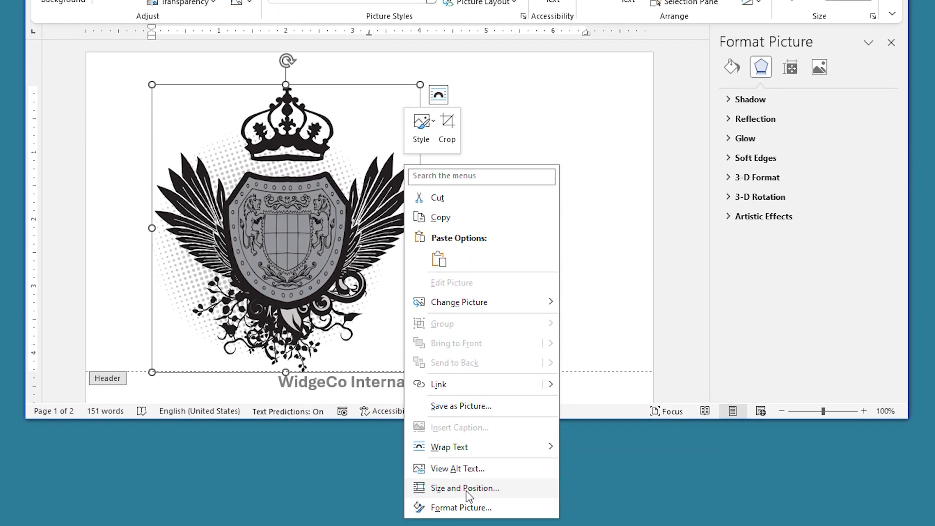
{"action": "left_click", "coordinate": [466, 488]}
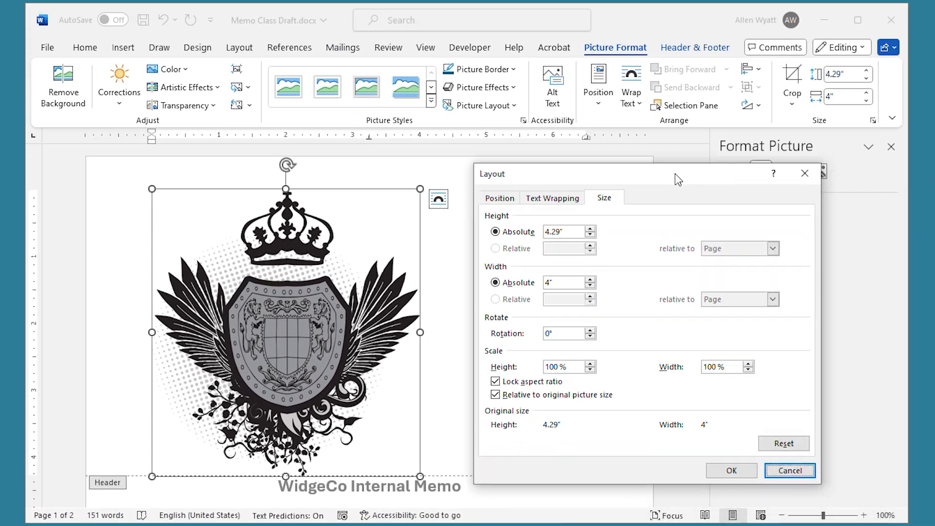
{"action": "left_click_drag", "start_coordinate": [675, 173], "coordinate": [618, 156]}
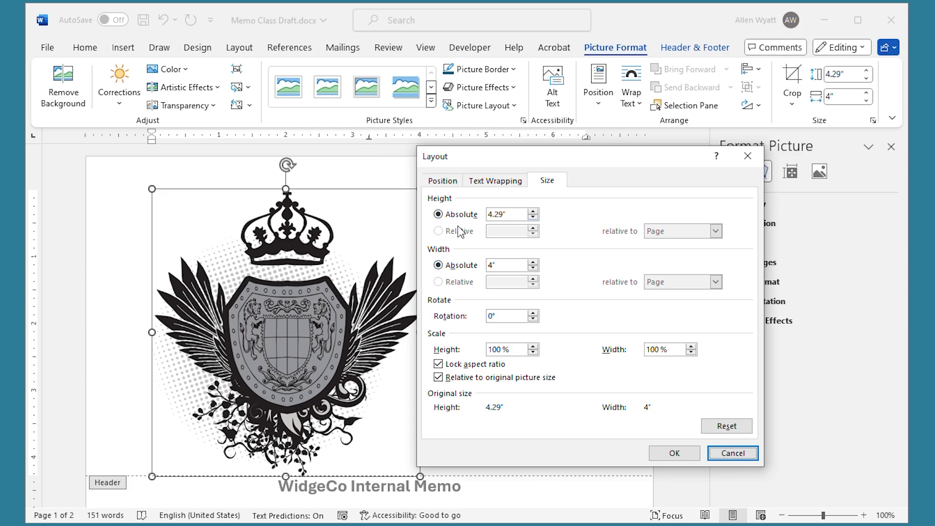
{"action": "left_click", "coordinate": [499, 185]}
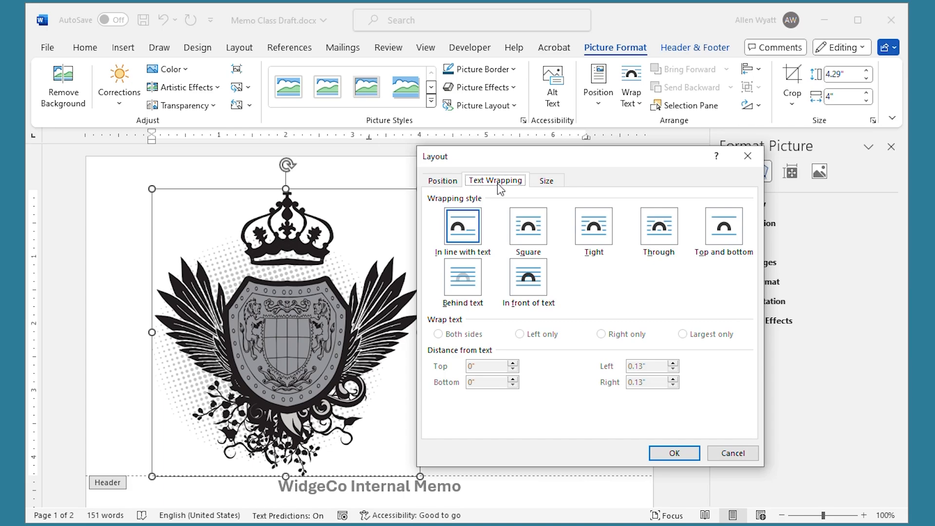
{"action": "left_click", "coordinate": [473, 287]}
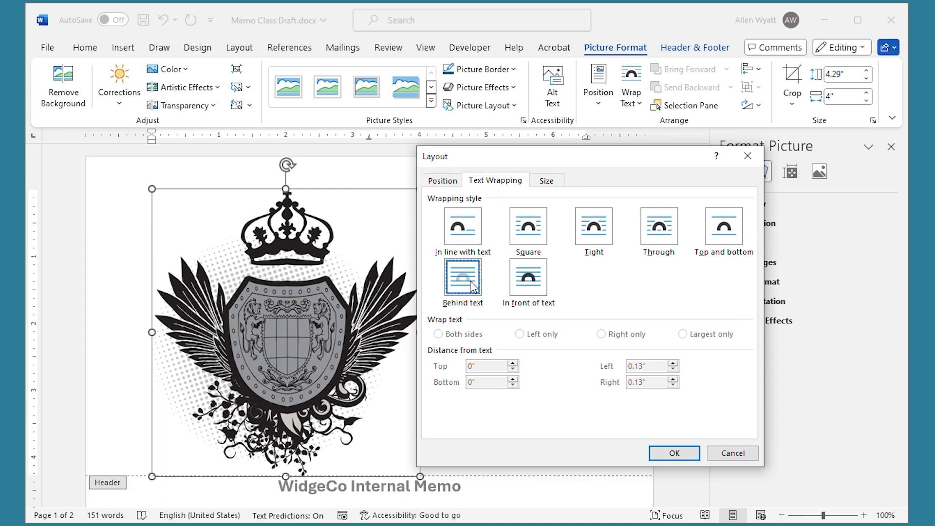
- Make the picture's horizontal and vertical absolute positions relative to Page
{"action": "left_click", "coordinate": [441, 182]}
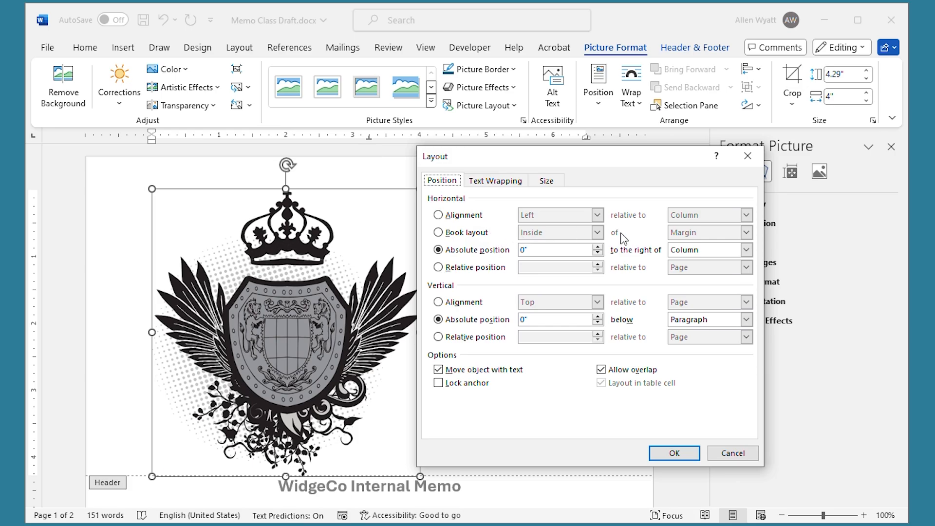
{"action": "left_click", "coordinate": [746, 249]}
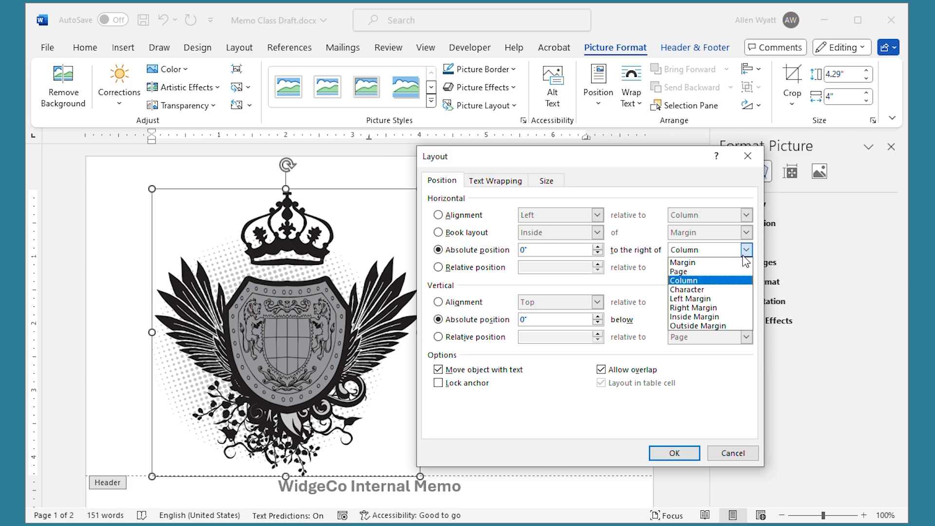
{"action": "left_click", "coordinate": [682, 271]}
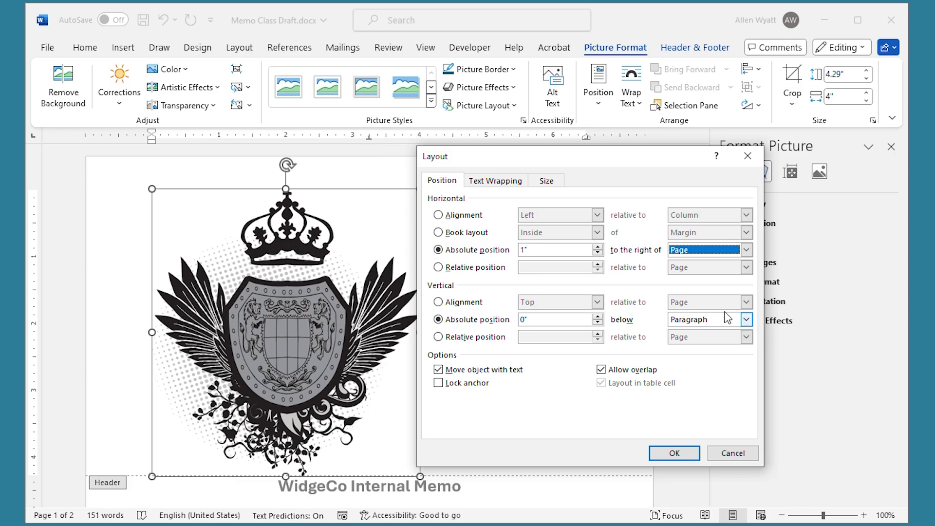
{"action": "left_click", "coordinate": [746, 320]}
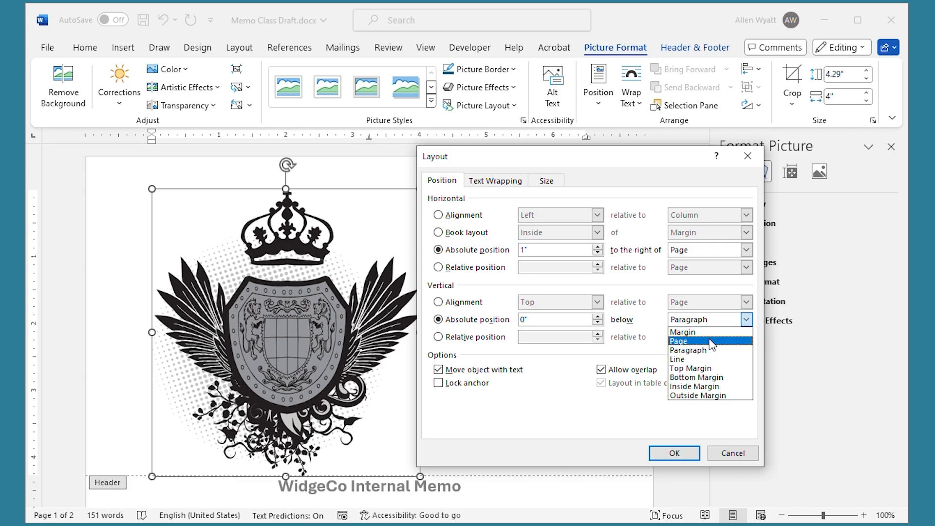
{"action": "left_click", "coordinate": [682, 341]}
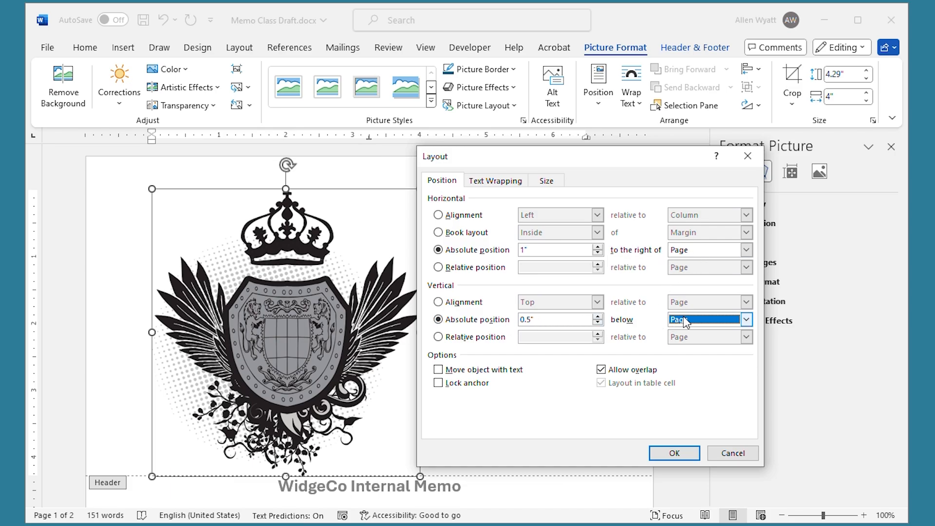
{"action": "left_click", "coordinate": [548, 246]}
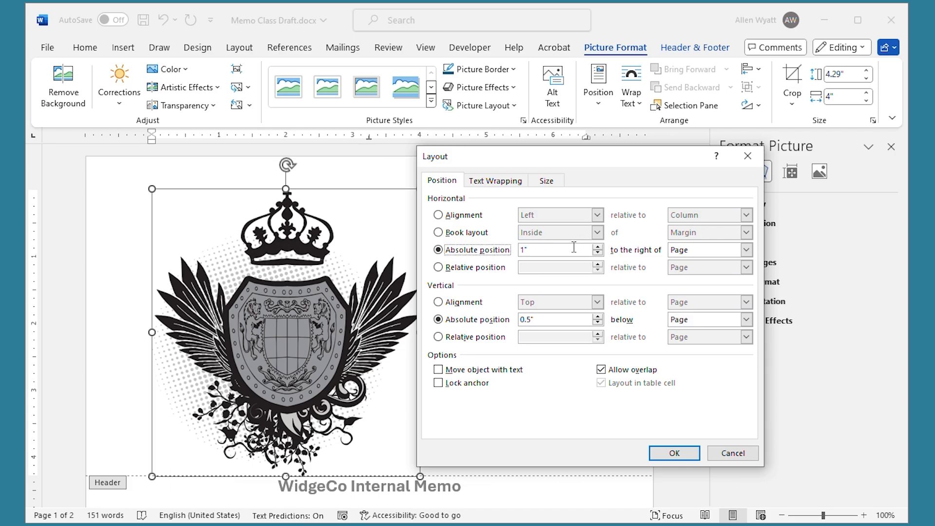
- Set the picture's horizontal and vertical alignment to Centered relative to Page and apply the layout
{"action": "left_click", "coordinate": [439, 214]}
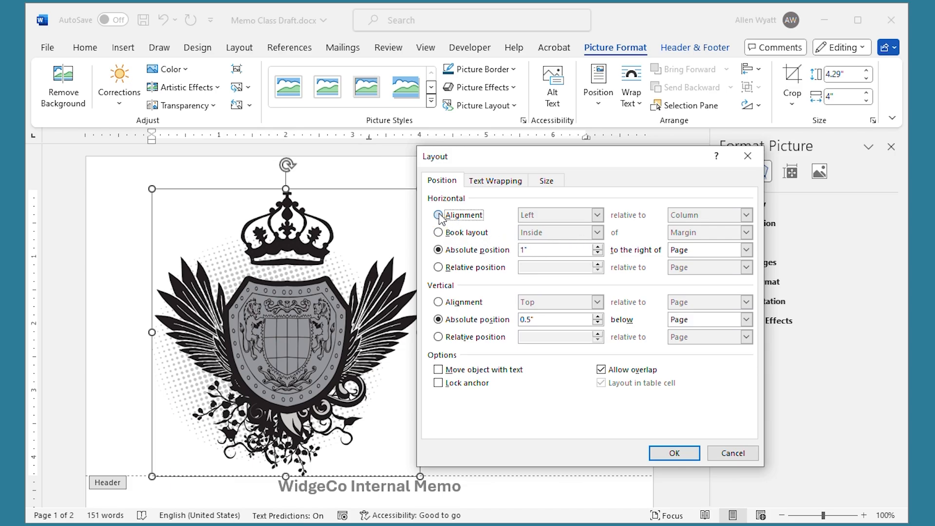
{"action": "left_click", "coordinate": [746, 215]}
{"action": "left_click", "coordinate": [681, 232]}
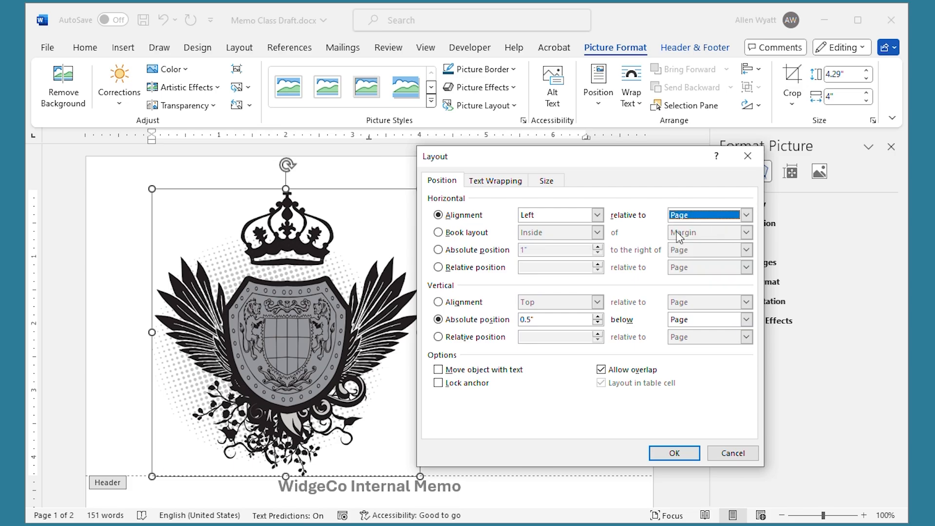
{"action": "left_click", "coordinate": [596, 215]}
{"action": "left_click", "coordinate": [572, 236]}
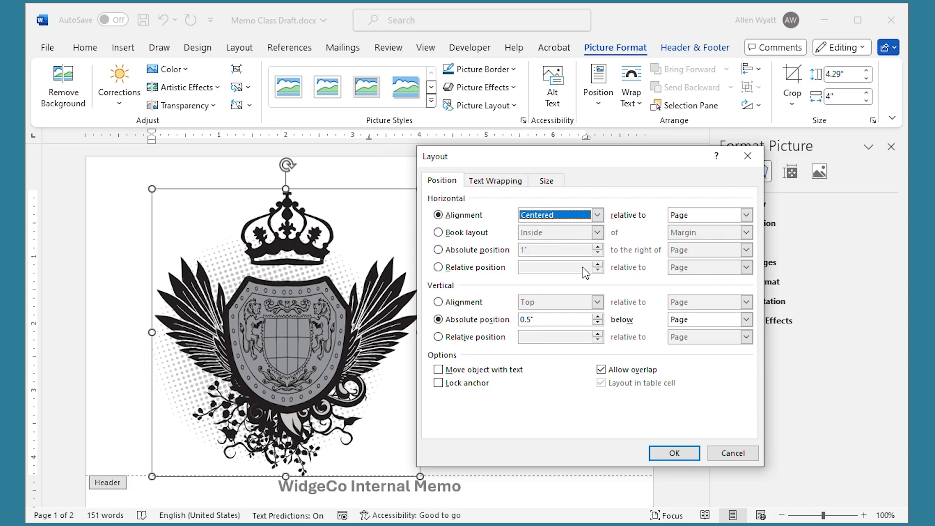
{"action": "left_click", "coordinate": [465, 303]}
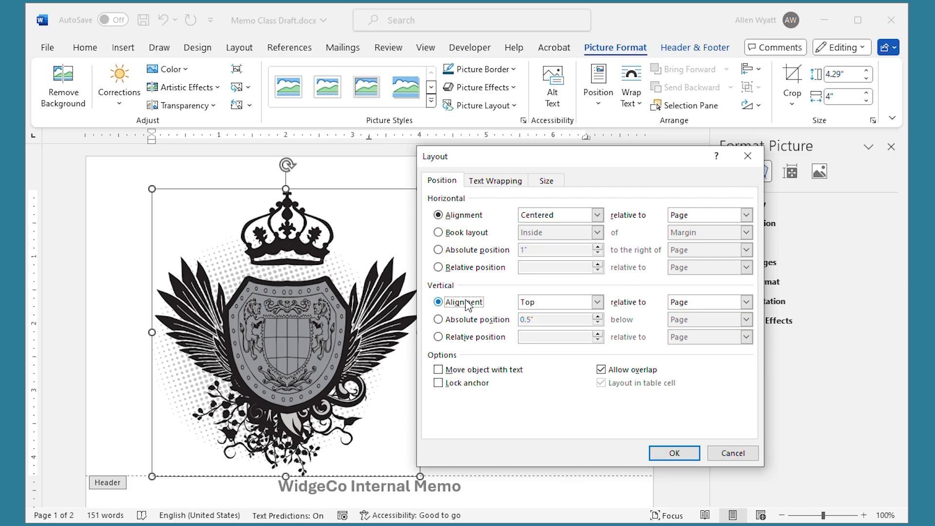
{"action": "left_click", "coordinate": [597, 303]}
{"action": "left_click", "coordinate": [572, 320]}
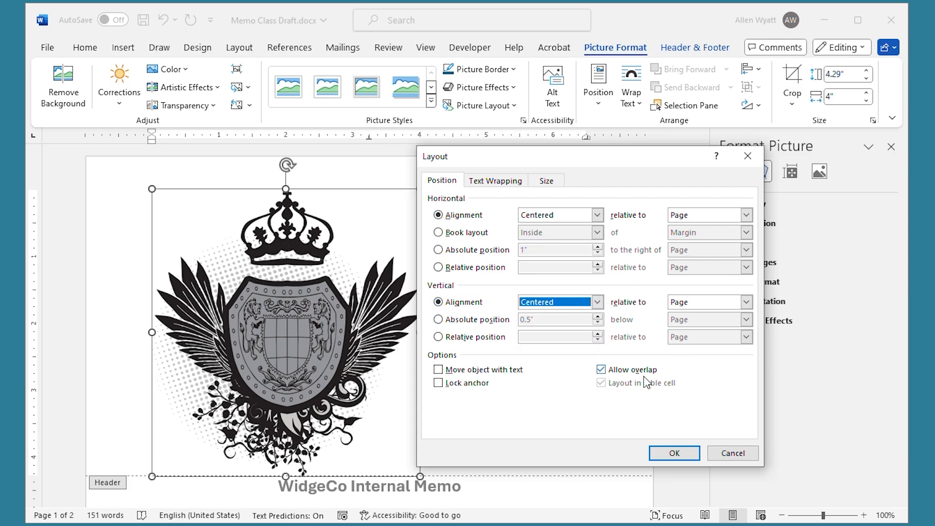
{"action": "left_click", "coordinate": [695, 454]}
{"action": "scroll", "coordinate": [489, 414], "scroll_direction": "down", "scroll_amount": 3}
{"action": "scroll", "coordinate": [490, 413], "scroll_direction": "down", "scroll_amount": 2}
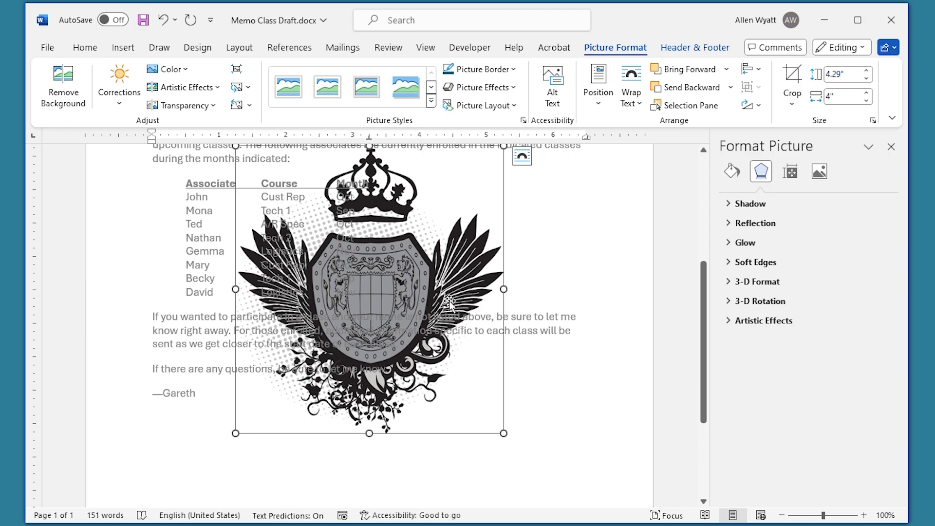
- Rotate the shield picture counterclockwise behind the memo text and leave header editing
{"action": "scroll", "coordinate": [427, 302], "scroll_direction": "up", "scroll_amount": 2}
{"action": "left_click_drag", "start_coordinate": [372, 223], "coordinate": [302, 237]}
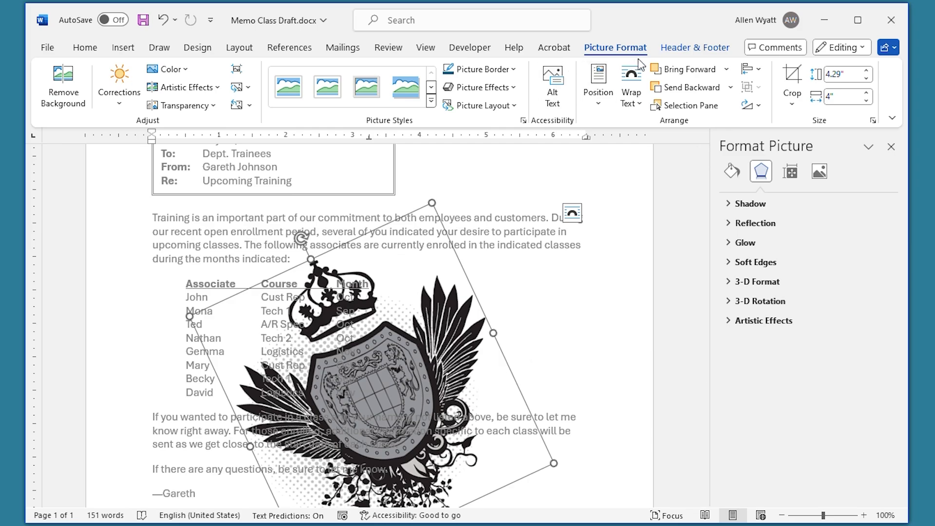
{"action": "left_click", "coordinate": [684, 50]}
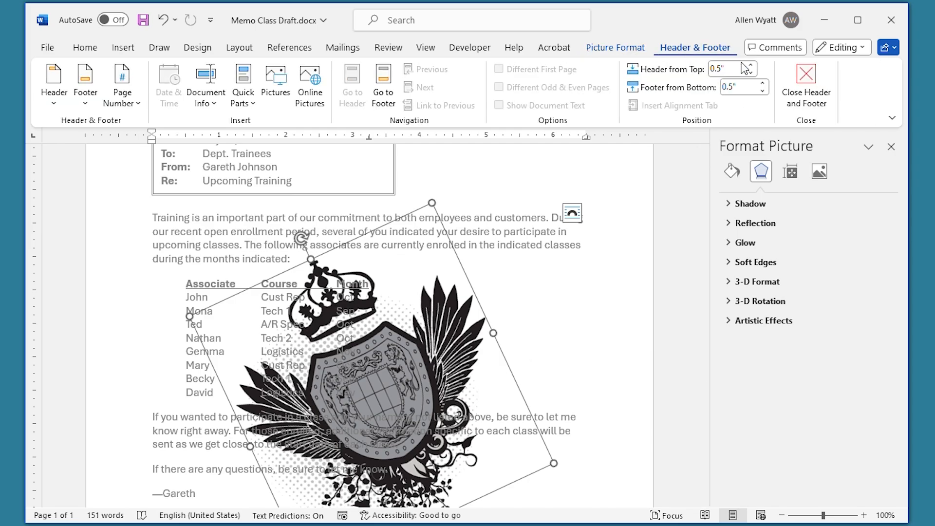
{"action": "left_click", "coordinate": [808, 80]}
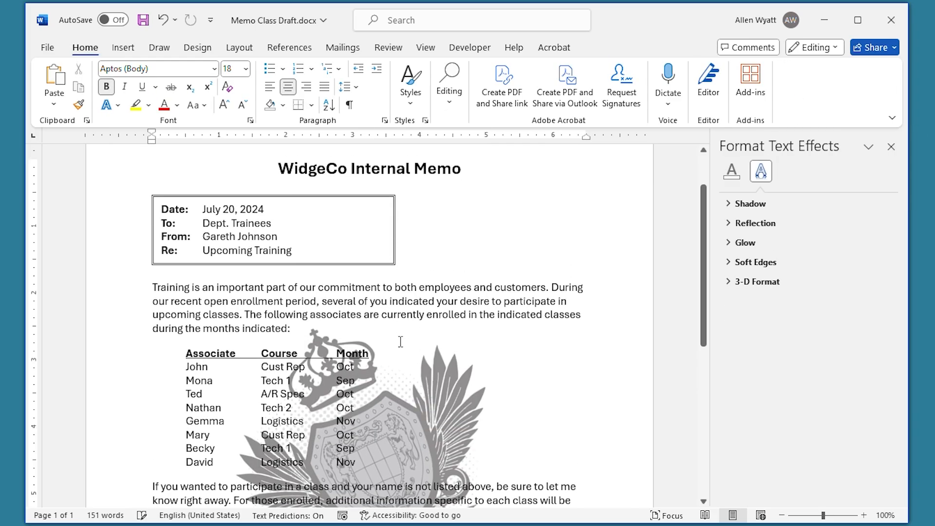
{"action": "scroll", "coordinate": [400, 341], "scroll_direction": "down", "scroll_amount": 3}
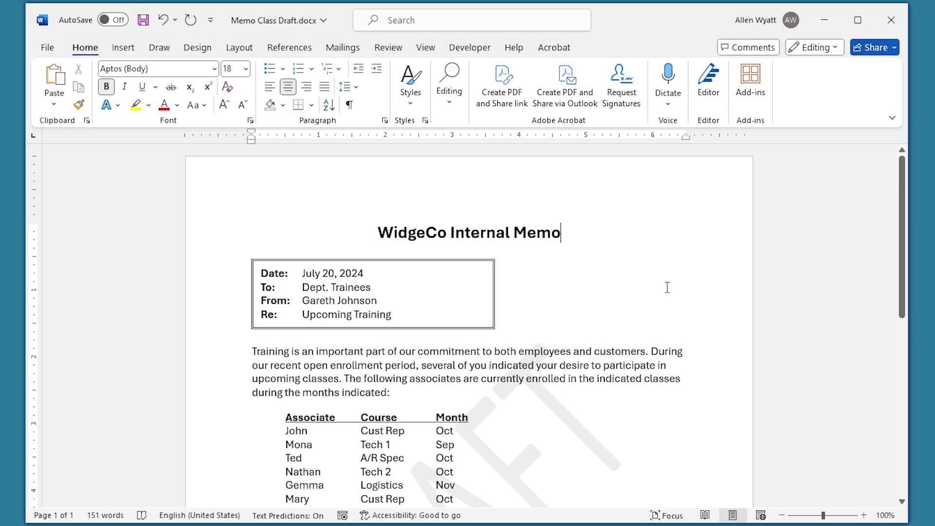
- Remove the DRAFT watermark from the memo
{"action": "scroll", "coordinate": [667, 288], "scroll_direction": "down", "scroll_amount": 5}
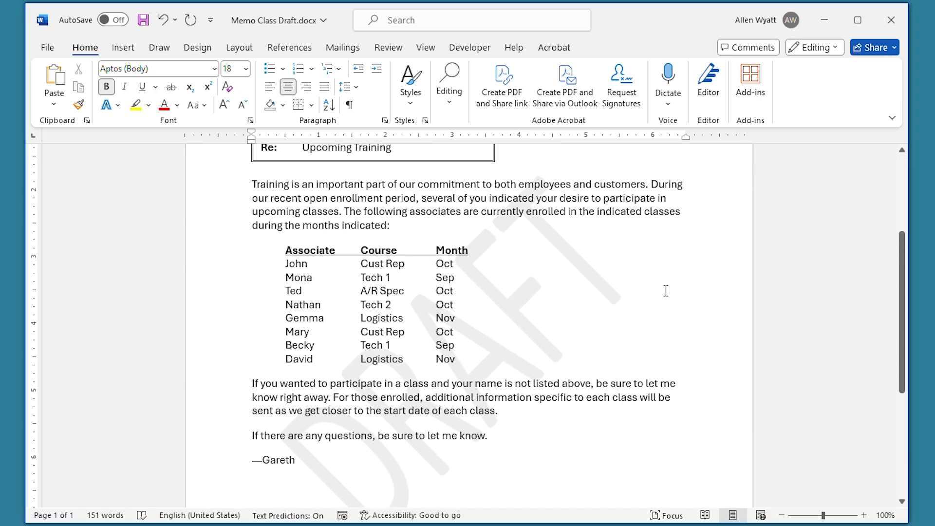
{"action": "left_click", "coordinate": [197, 49]}
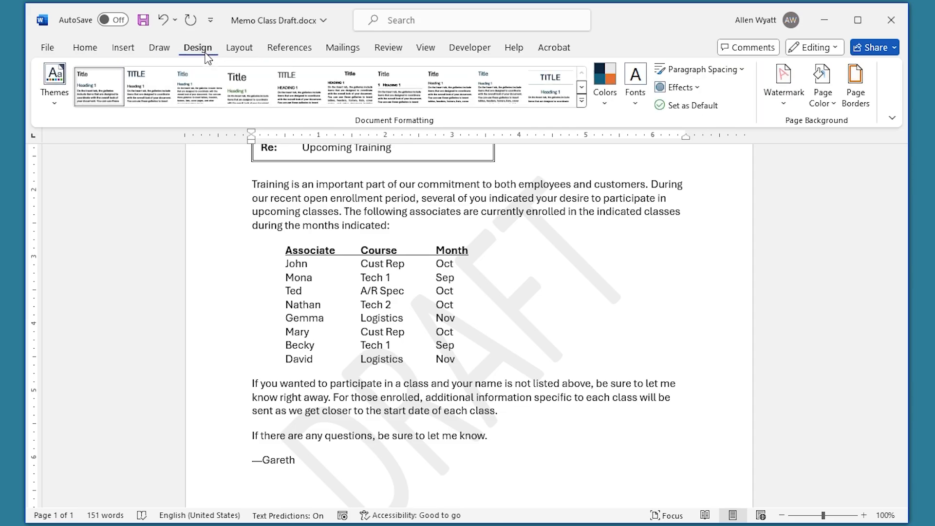
{"action": "left_click", "coordinate": [779, 95]}
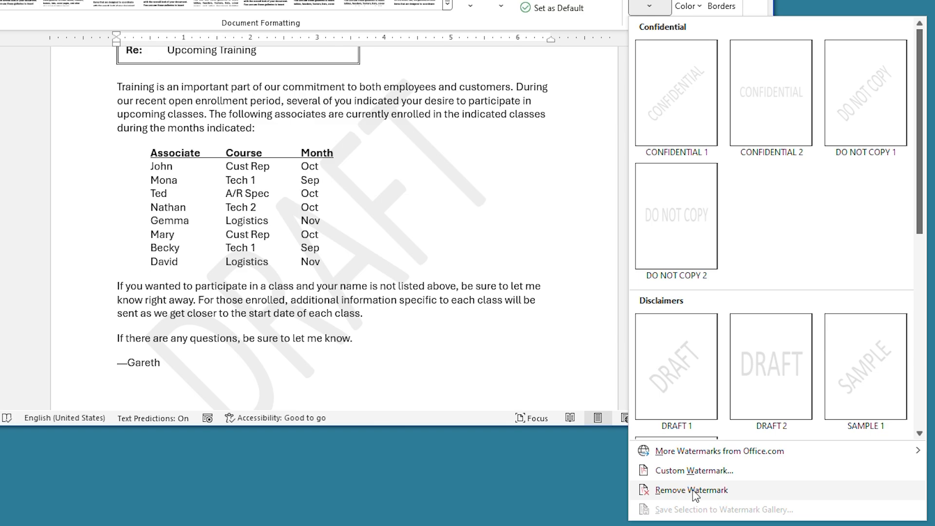
{"action": "left_click", "coordinate": [692, 489]}
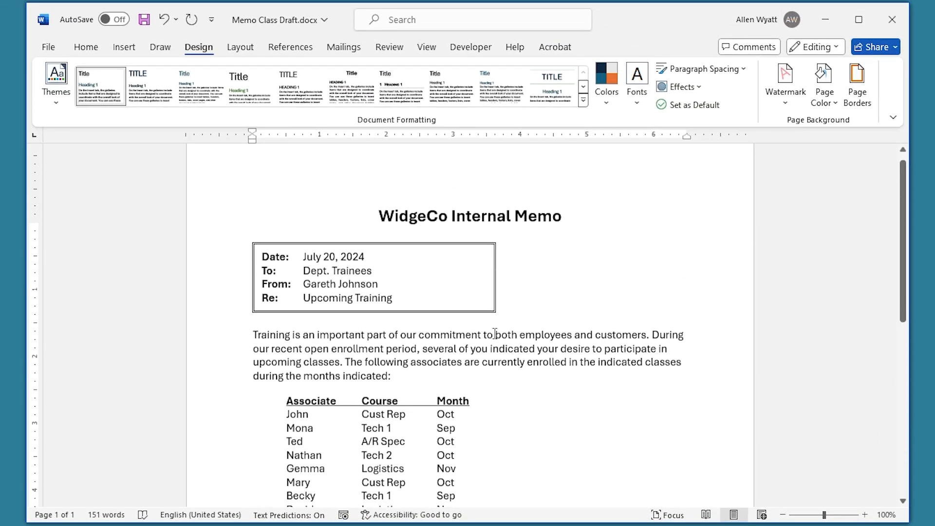
{"action": "scroll", "coordinate": [494, 334], "scroll_direction": "up", "scroll_amount": 1}
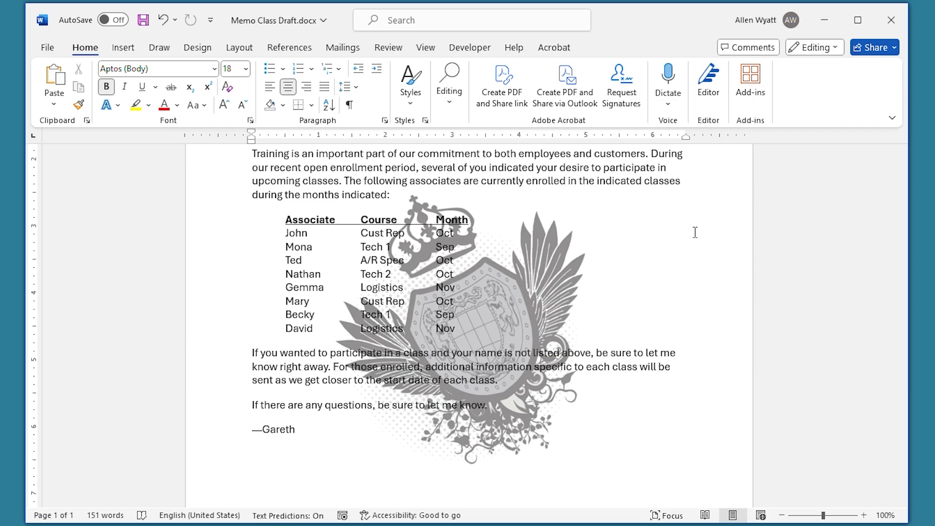
- Open the header of the memo with the shield picture for editing and show the formatting marks
{"action": "scroll", "coordinate": [695, 233], "scroll_direction": "up", "scroll_amount": 5}
{"action": "left_click", "coordinate": [691, 233]}
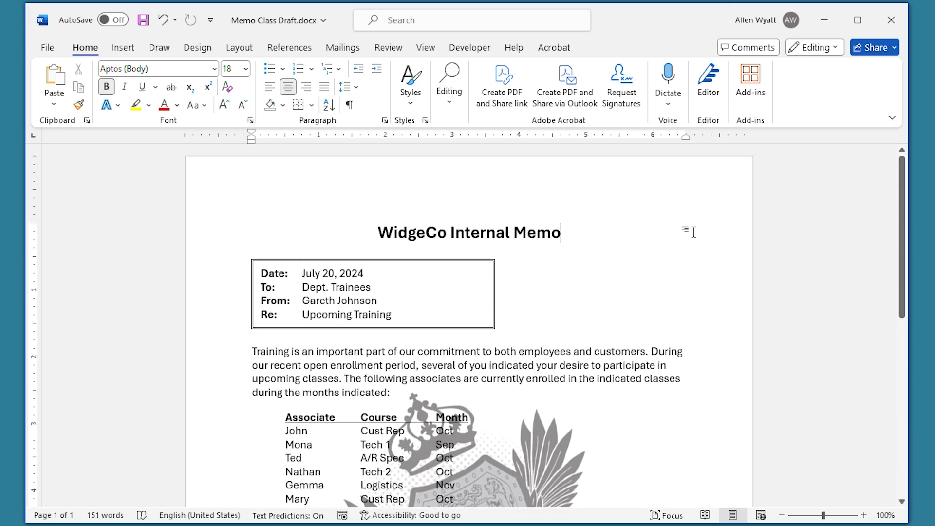
{"action": "double_click", "coordinate": [576, 176]}
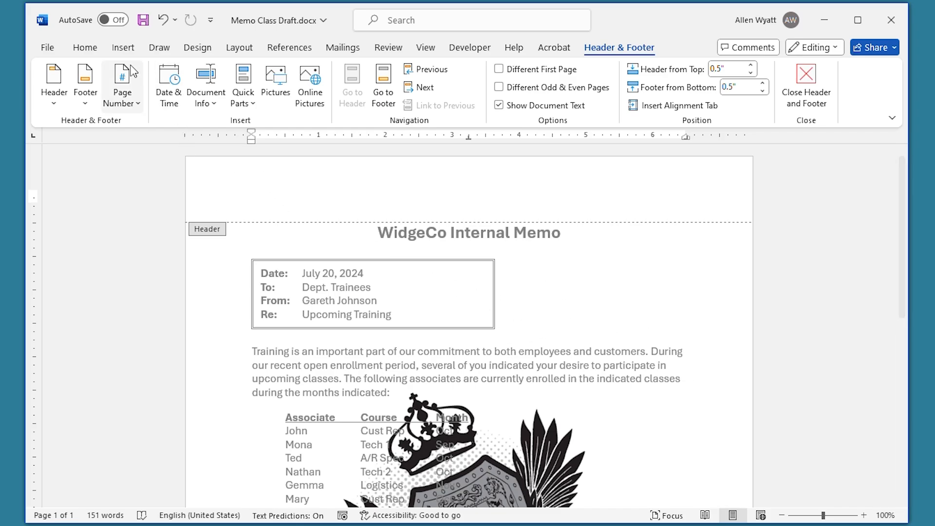
{"action": "left_click", "coordinate": [97, 50]}
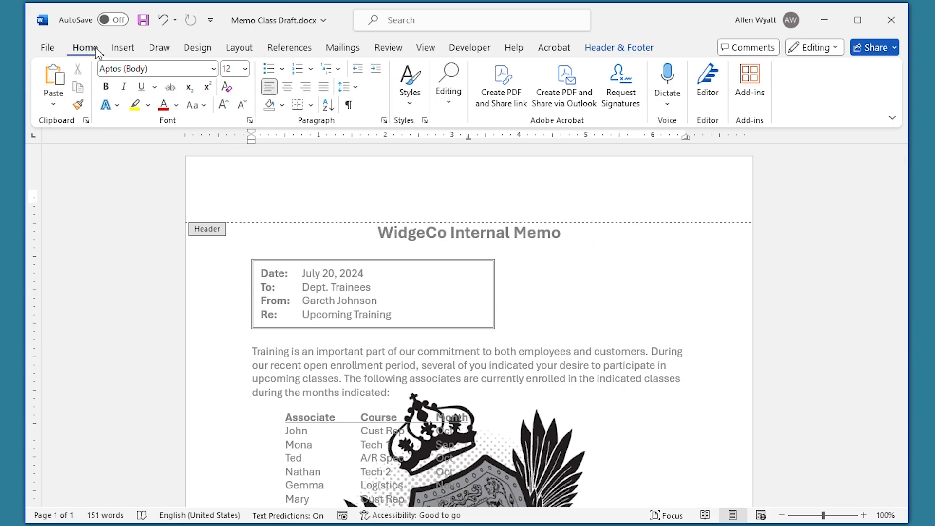
{"action": "left_click", "coordinate": [349, 105]}
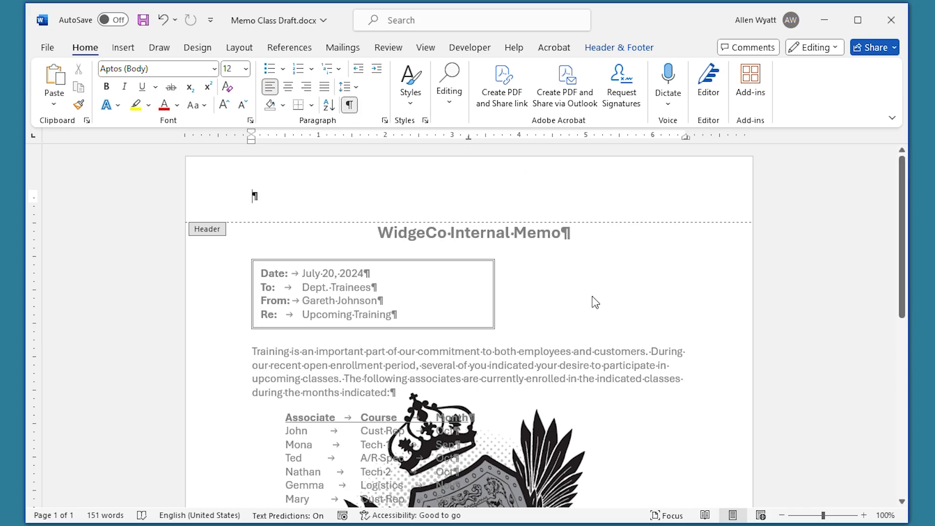
- Delete the rotated shield picture anchored in the header and return to the memo body
{"action": "scroll", "coordinate": [591, 295], "scroll_direction": "down", "scroll_amount": 5}
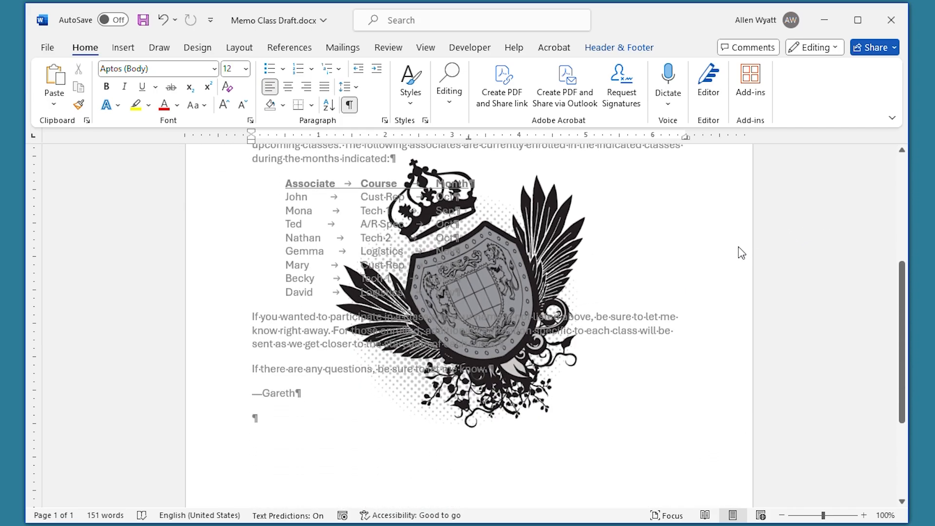
{"action": "left_click", "coordinate": [589, 285]}
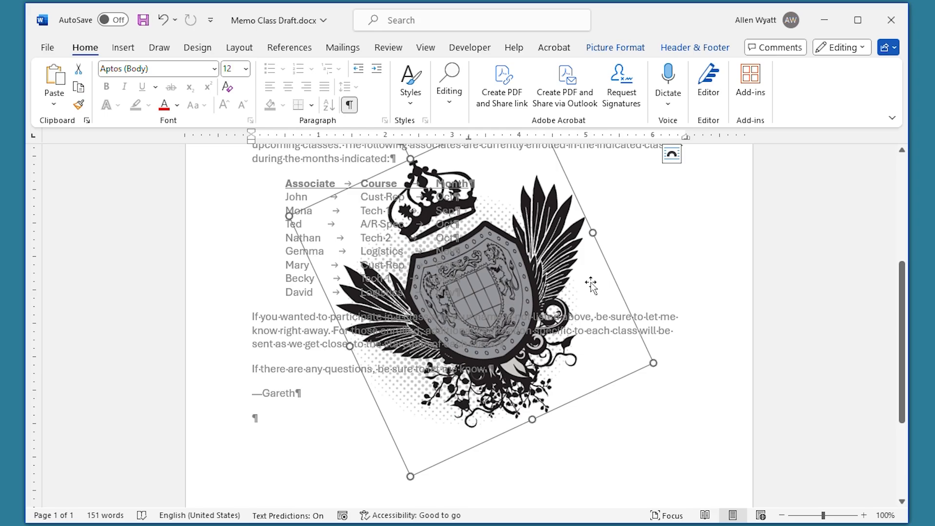
{"action": "key", "text": "Delete"}
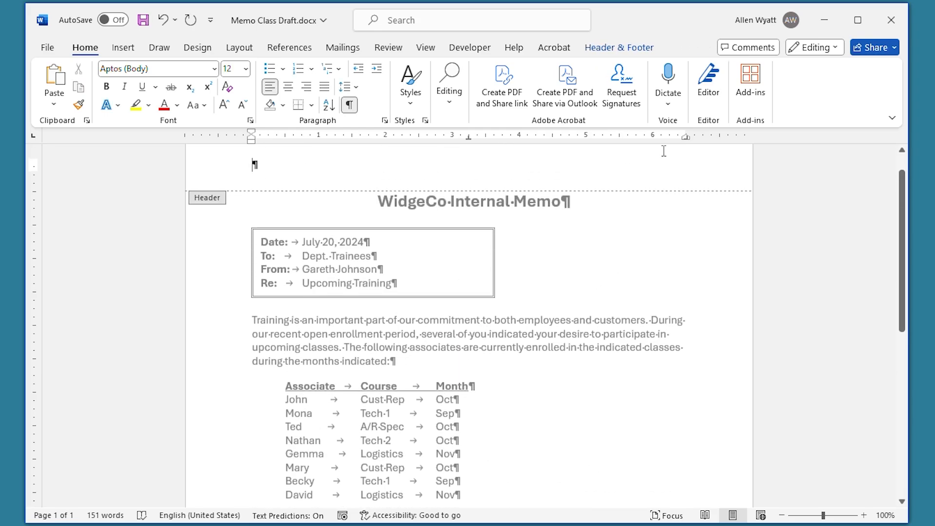
{"action": "left_click", "coordinate": [642, 50]}
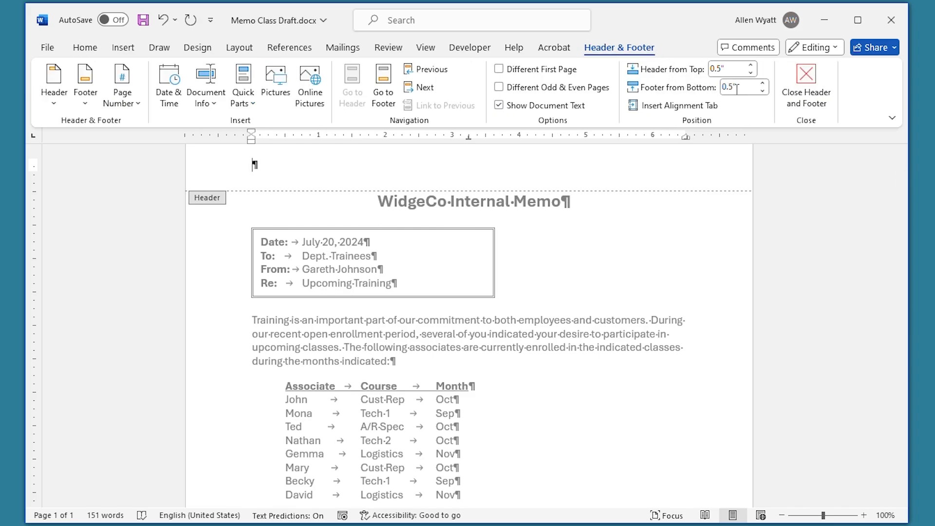
{"action": "left_click", "coordinate": [805, 82]}
{"action": "scroll", "coordinate": [608, 321], "scroll_direction": "up", "scroll_amount": 1}
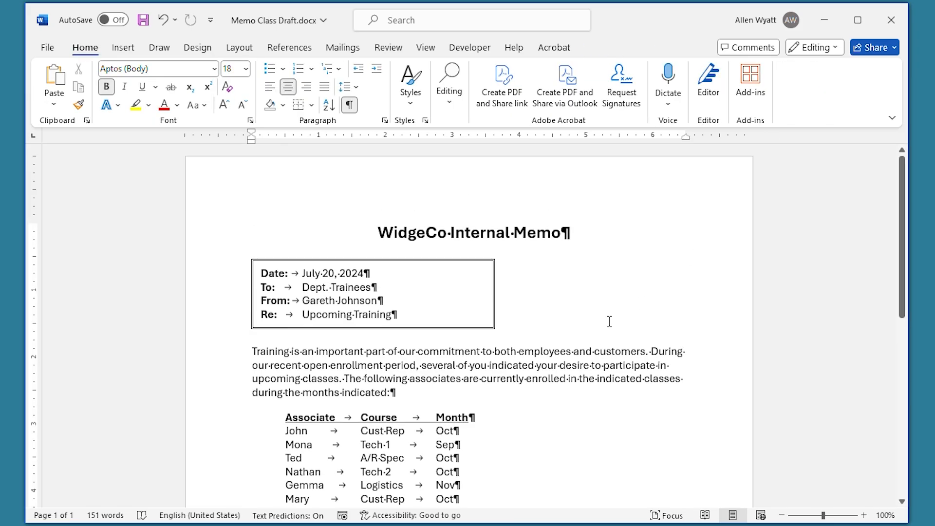